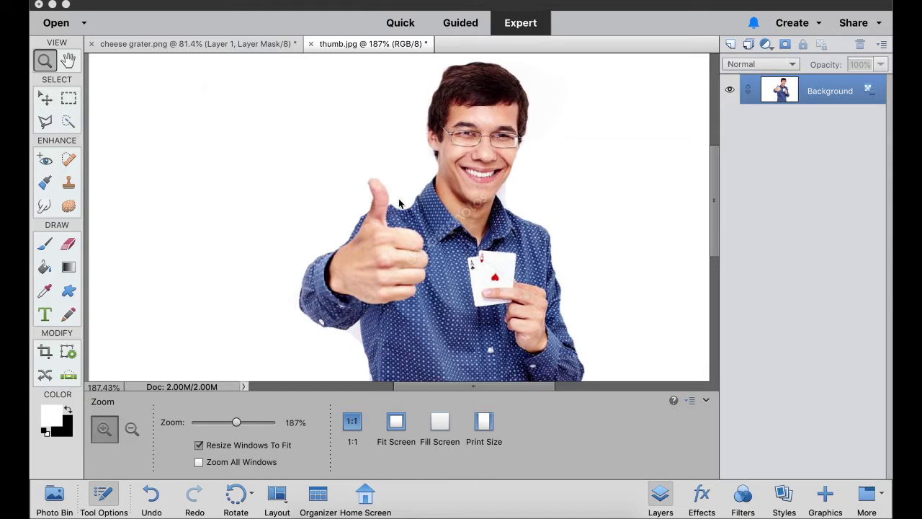
- Outline the raised thumb with the Magnetic Lasso and cut it out of the Background layer
{"action": "scroll", "coordinate": [390, 202], "scroll_direction": "down", "scroll_amount": 4}
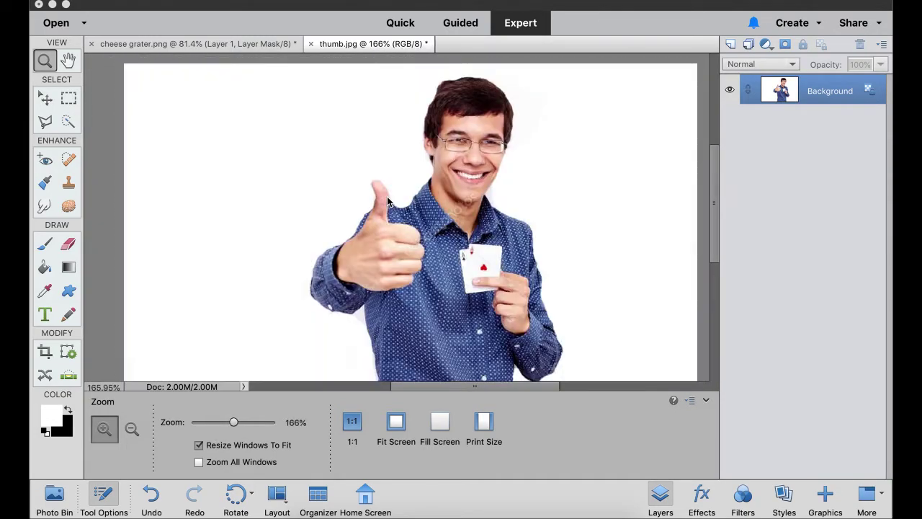
{"action": "scroll", "coordinate": [389, 206], "scroll_direction": "up", "scroll_amount": 6}
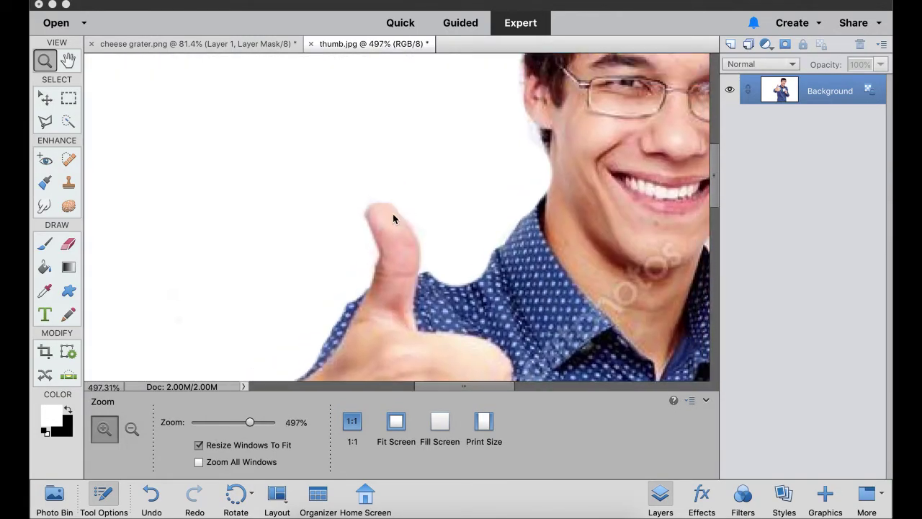
{"action": "left_click", "coordinate": [46, 121]}
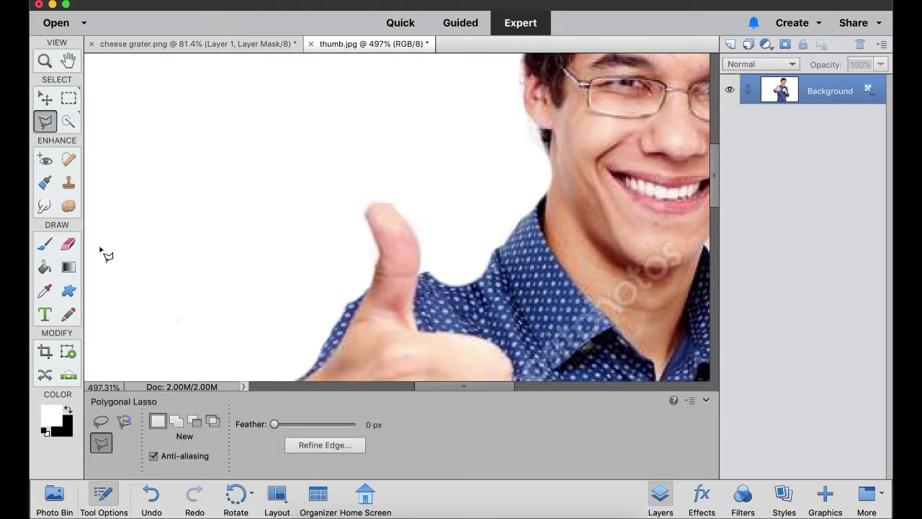
{"action": "left_click", "coordinate": [124, 421]}
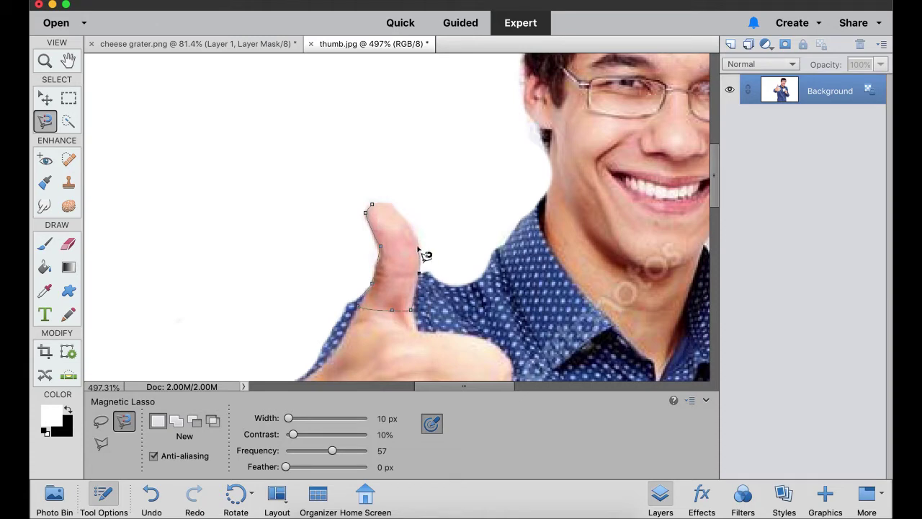
{"action": "left_click", "coordinate": [382, 213]}
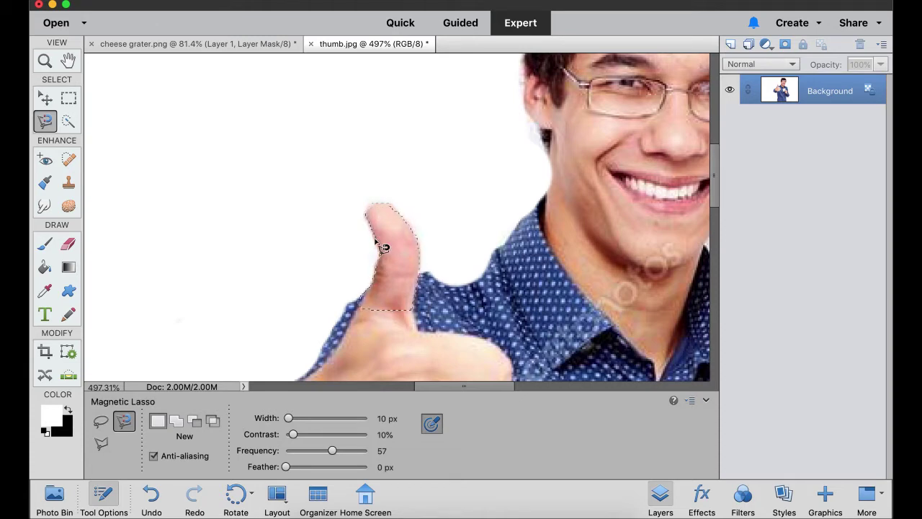
{"action": "key", "text": "BackSpace"}
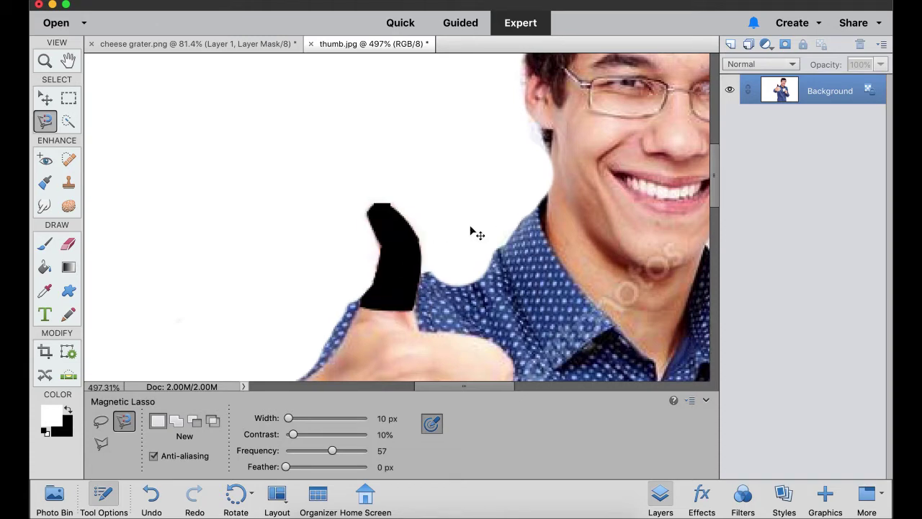
- Paste the cut thumb onto a new layer and move it to the empty white area at the image's upper left
{"action": "scroll", "coordinate": [572, 243], "scroll_direction": "down", "scroll_amount": 3}
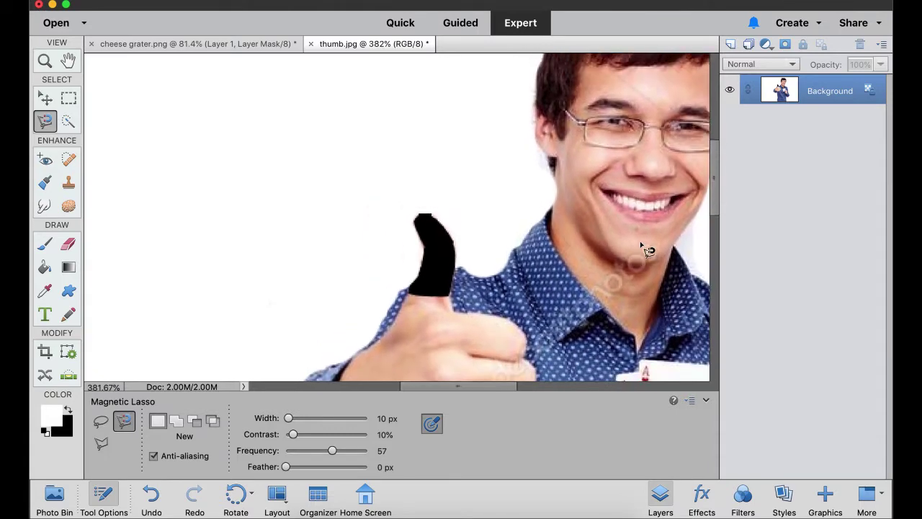
{"action": "scroll", "coordinate": [647, 247], "scroll_direction": "up", "scroll_amount": 5}
{"action": "left_click_drag", "start_coordinate": [433, 387], "coordinate": [451, 387]}
{"action": "scroll", "coordinate": [493, 375], "scroll_direction": "down", "scroll_amount": 3}
{"action": "scroll", "coordinate": [657, 189], "scroll_direction": "up", "scroll_amount": 1}
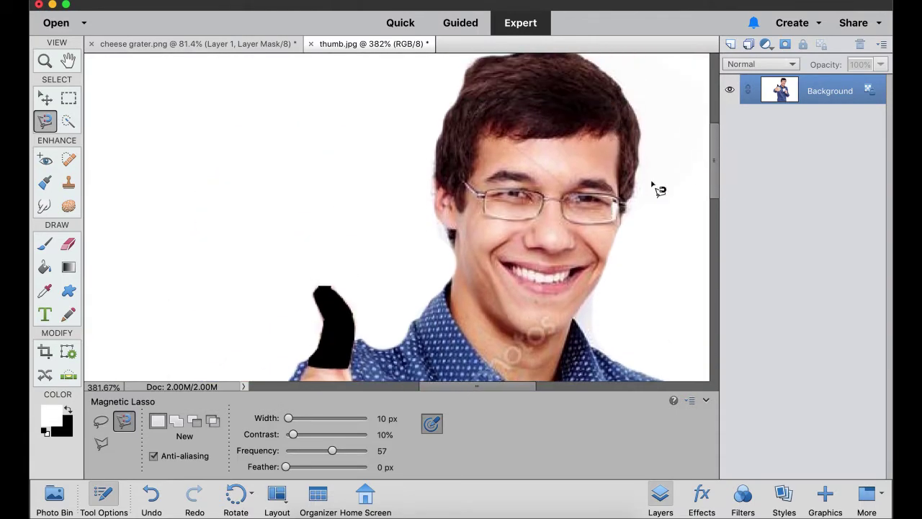
{"action": "left_click", "coordinate": [731, 44]}
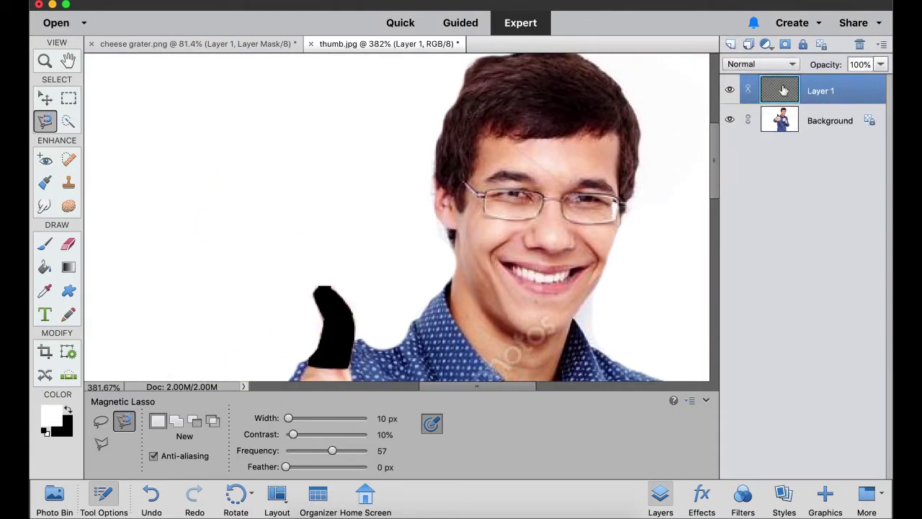
{"action": "key", "text": "super+v"}
{"action": "key", "text": "v"}
{"action": "left_click_drag", "start_coordinate": [400, 230], "coordinate": [108, 112]}
- Outline the man's head on the Background layer with the Magnetic Lasso and clear it to the black background color
{"action": "left_click", "coordinate": [559, 149]}
{"action": "left_click_drag", "start_coordinate": [481, 386], "coordinate": [500, 387]}
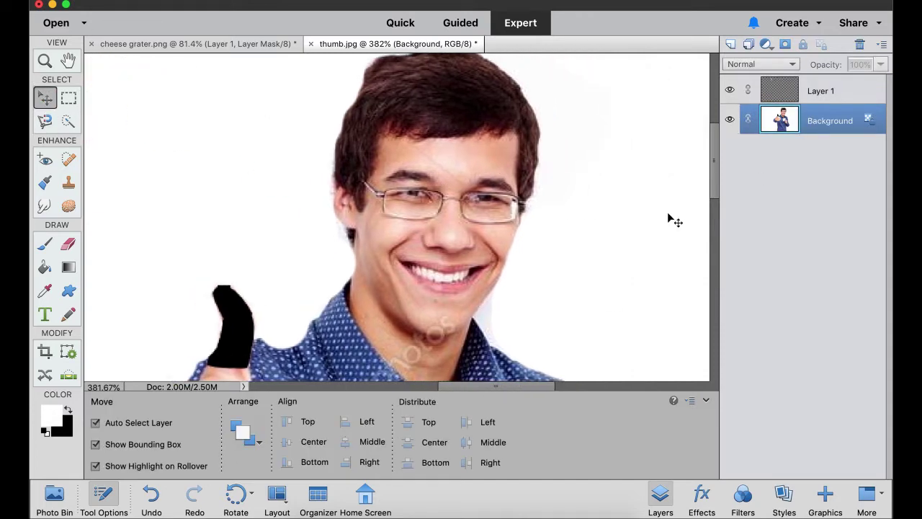
{"action": "left_click_drag", "start_coordinate": [714, 183], "coordinate": [715, 175]}
{"action": "key", "text": "l"}
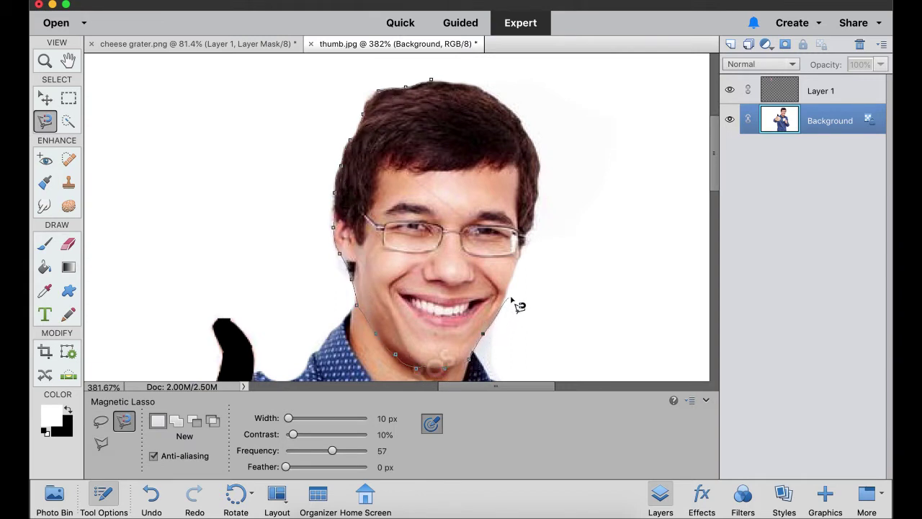
{"action": "left_click", "coordinate": [431, 80]}
{"action": "key", "text": "Delete"}
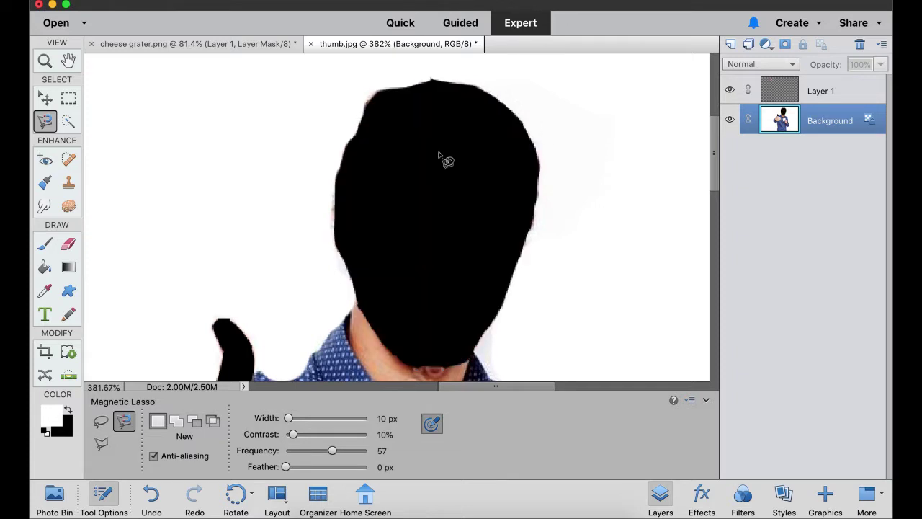
- Move the pasted thumb onto the middle of the black head shape
{"action": "scroll", "coordinate": [313, 373], "scroll_direction": "down", "scroll_amount": 10}
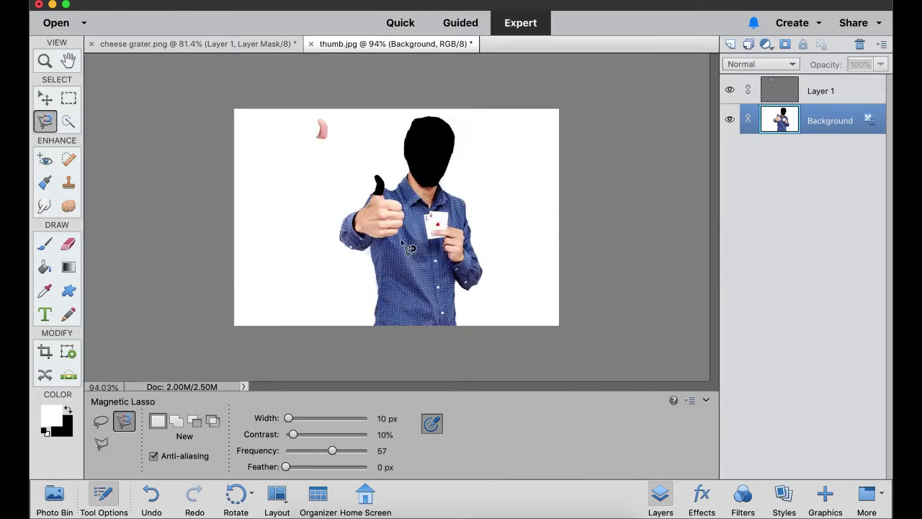
{"action": "scroll", "coordinate": [312, 124], "scroll_direction": "up", "scroll_amount": 5}
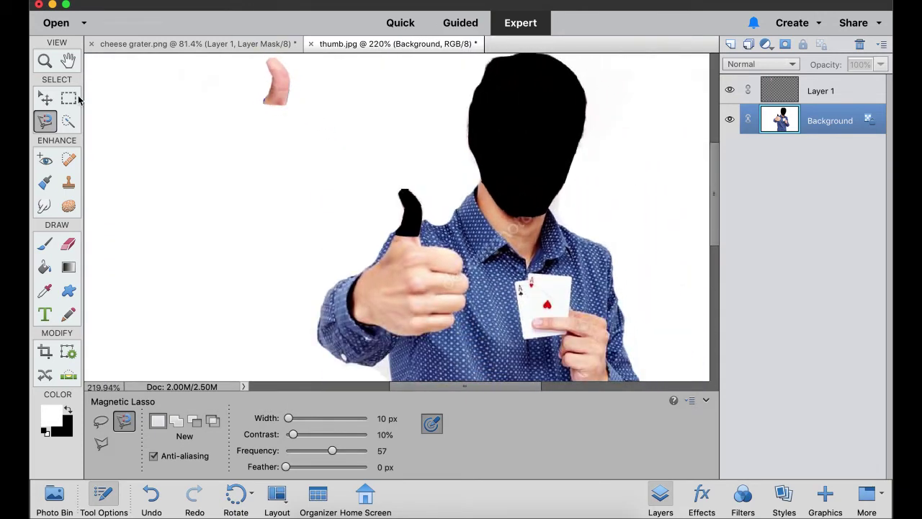
{"action": "key", "text": "v"}
{"action": "left_click_drag", "start_coordinate": [274, 85], "coordinate": [512, 130]}
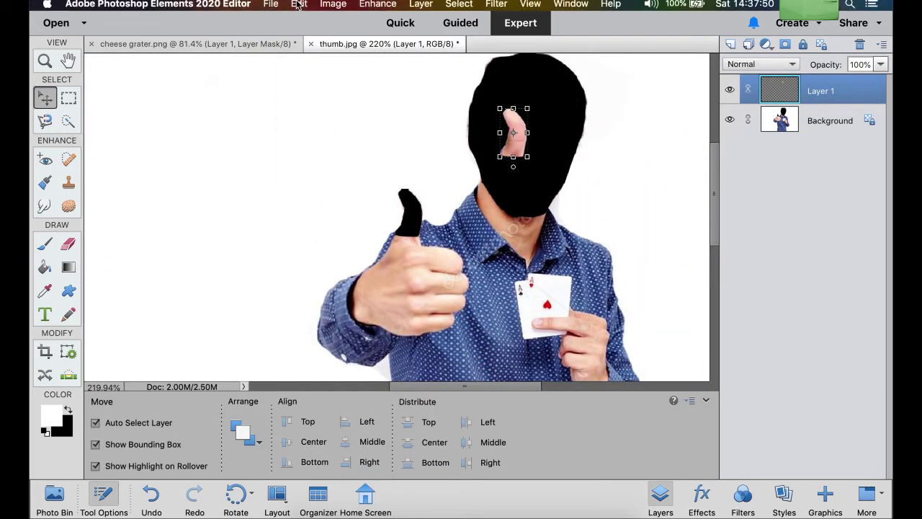
{"action": "left_click", "coordinate": [299, 4]}
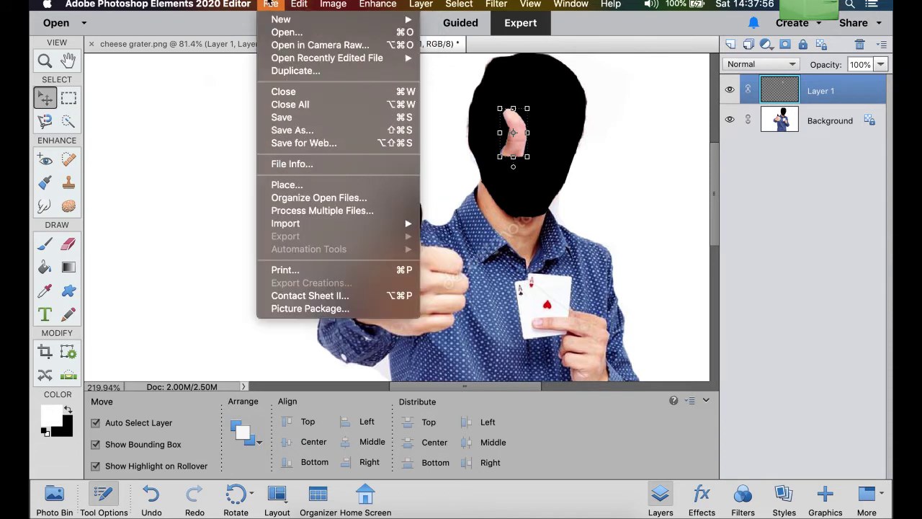
{"action": "mouse_move", "coordinate": [390, 33]}
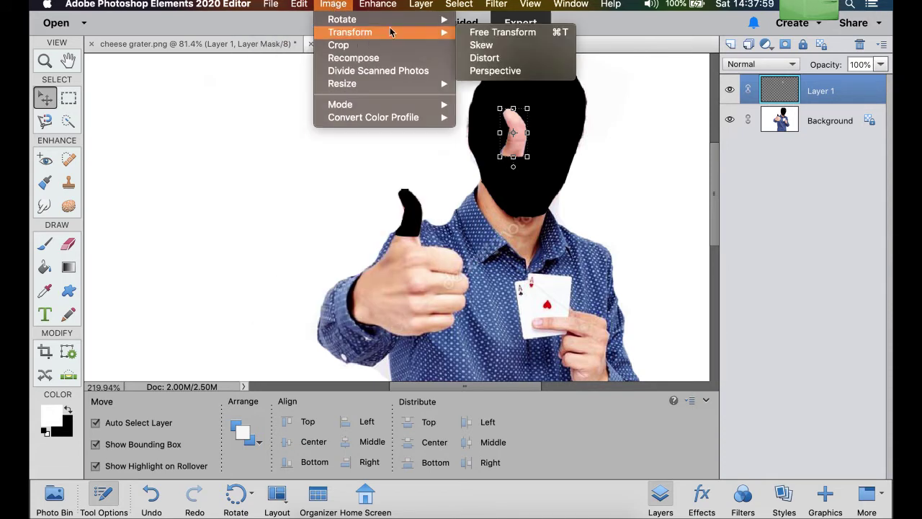
{"action": "left_click", "coordinate": [539, 33]}
{"action": "left_click_drag", "start_coordinate": [529, 160], "coordinate": [591, 245]}
{"action": "left_click_drag", "start_coordinate": [563, 208], "coordinate": [546, 143]}
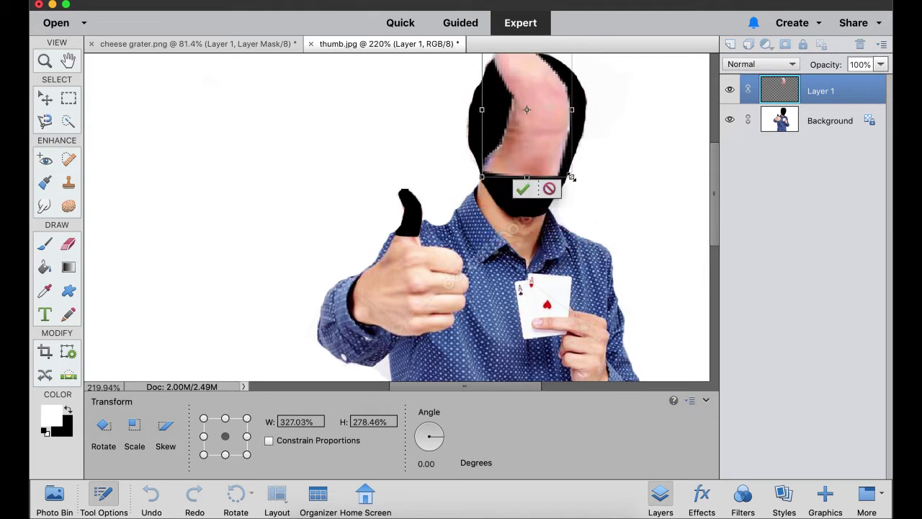
{"action": "left_click_drag", "start_coordinate": [572, 177], "coordinate": [602, 220]}
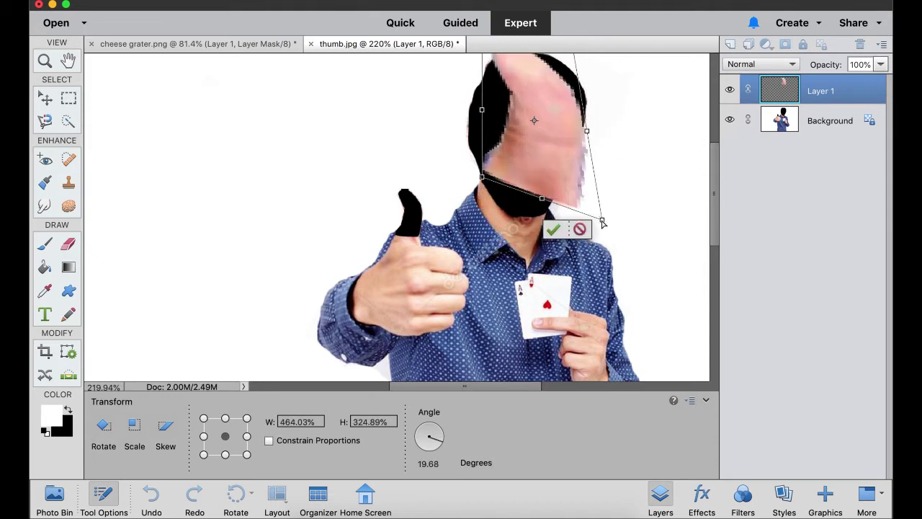
{"action": "left_click", "coordinate": [580, 230]}
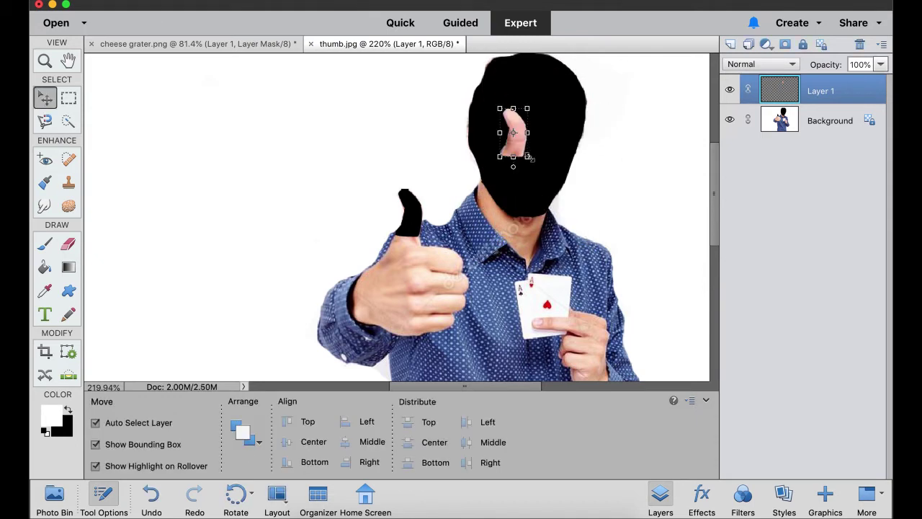
- Enlarge the thumb to about 419% width and 365% height and place it over the black head shape
{"action": "left_click_drag", "start_coordinate": [529, 157], "coordinate": [617, 285]}
{"action": "left_click_drag", "start_coordinate": [584, 254], "coordinate": [553, 189]}
{"action": "scroll", "coordinate": [556, 191], "scroll_direction": "up", "scroll_amount": 2}
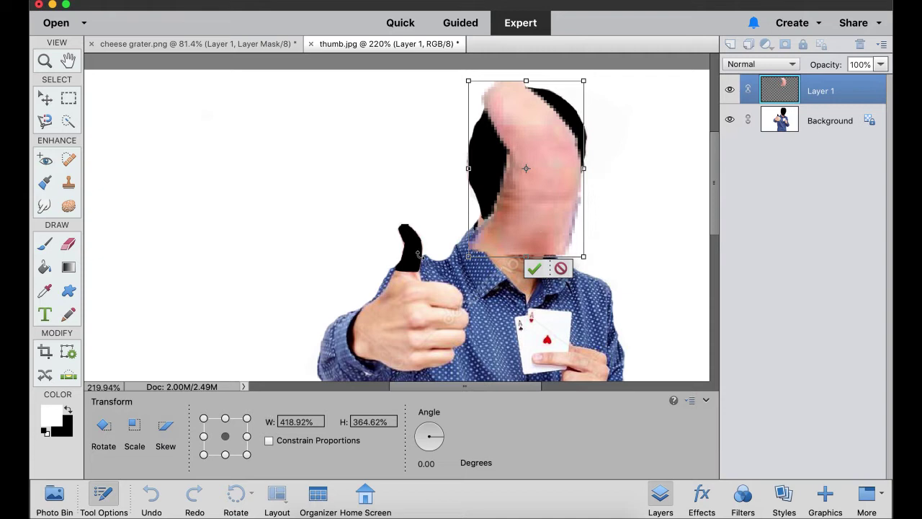
- Skew the thumb's lower corners and narrow its base in perspective to fit the neck, and apply the transform
{"action": "left_click", "coordinate": [162, 444]}
{"action": "left_click_drag", "start_coordinate": [585, 258], "coordinate": [584, 273]}
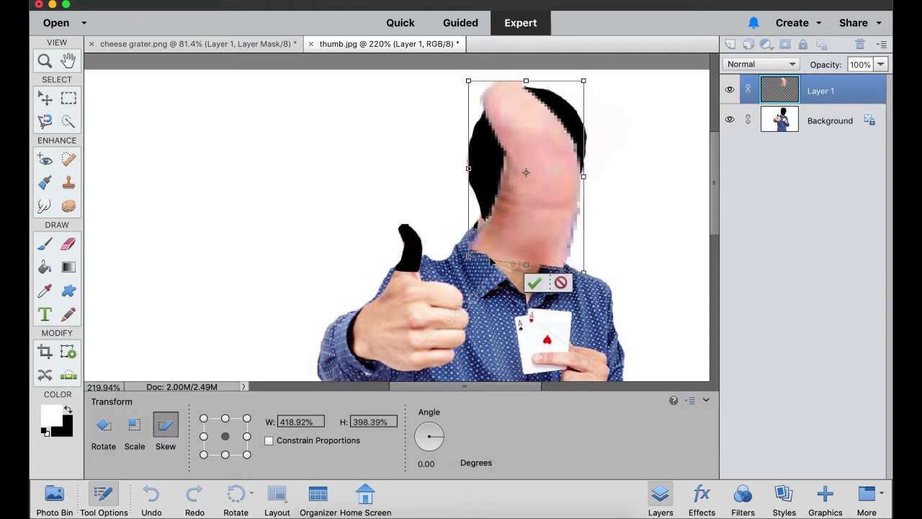
{"action": "left_click_drag", "start_coordinate": [469, 257], "coordinate": [471, 244]}
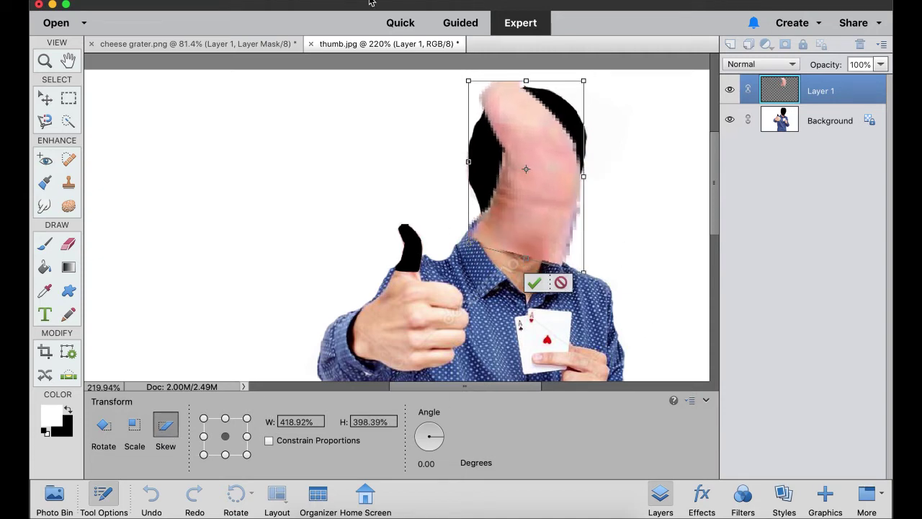
{"action": "left_click", "coordinate": [338, 5]}
{"action": "mouse_move", "coordinate": [439, 34]}
{"action": "left_click", "coordinate": [496, 70]}
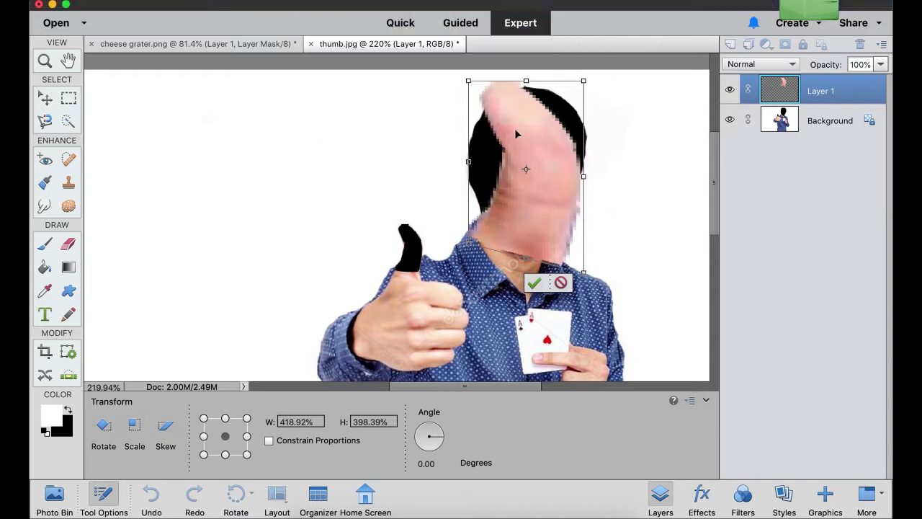
{"action": "left_click_drag", "start_coordinate": [530, 134], "coordinate": [532, 130]}
{"action": "left_click_drag", "start_coordinate": [584, 268], "coordinate": [564, 265]}
{"action": "left_click", "coordinate": [171, 433]}
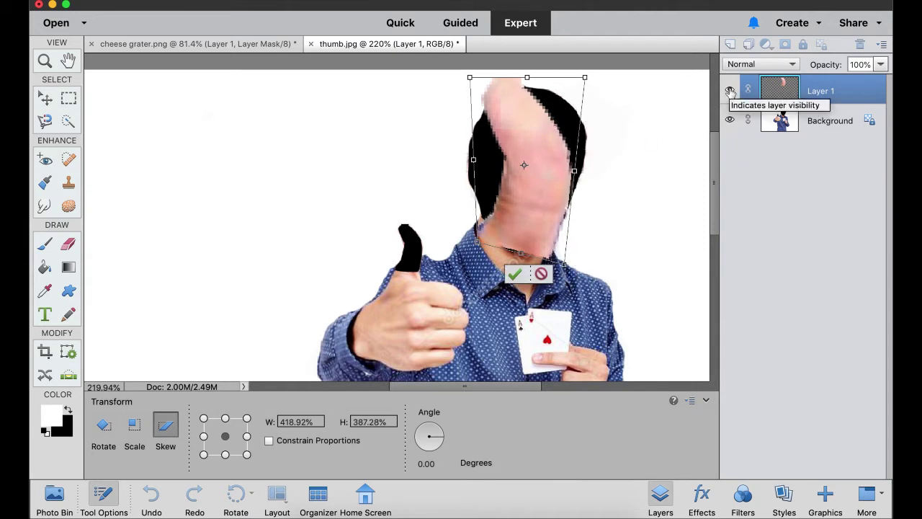
{"action": "key", "text": "Return"}
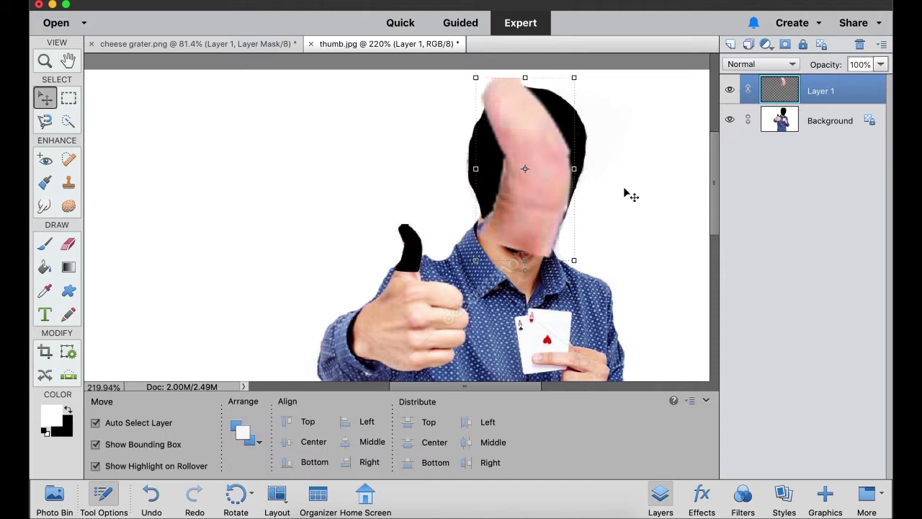
- Hide Layer 1, paint over the black head shape in white on the Background layer, and show Layer 1 again
{"action": "left_click", "coordinate": [730, 90]}
{"action": "left_click", "coordinate": [45, 244]}
{"action": "left_click", "coordinate": [426, 124]}
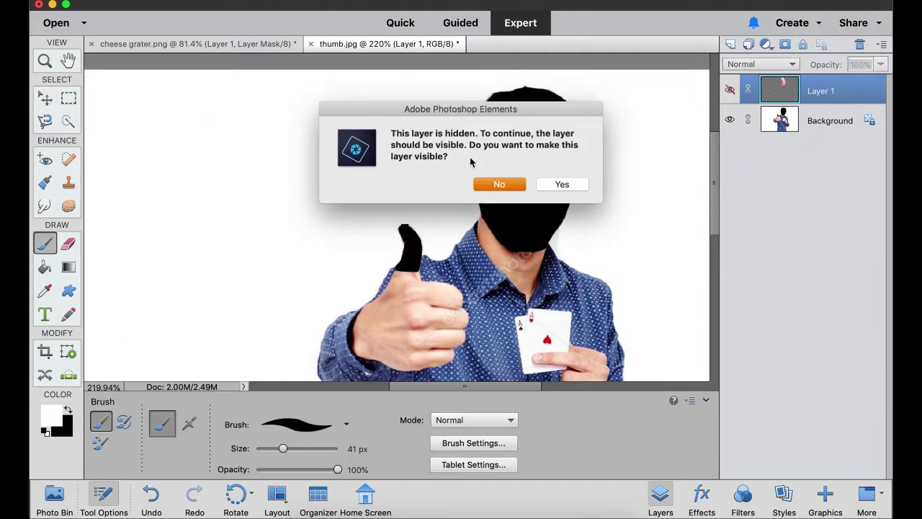
{"action": "left_click", "coordinate": [500, 184]}
{"action": "mouse_move", "coordinate": [504, 105]}
{"action": "left_mouse_down"}
{"action": "mouse_move", "coordinate": [543, 91]}
{"action": "mouse_move", "coordinate": [552, 122]}
{"action": "mouse_move", "coordinate": [493, 146]}
{"action": "mouse_move", "coordinate": [475, 130]}
{"action": "mouse_move", "coordinate": [569, 167]}
{"action": "mouse_move", "coordinate": [562, 199]}
{"action": "mouse_move", "coordinate": [544, 172]}
{"action": "mouse_move", "coordinate": [480, 164]}
{"action": "mouse_move", "coordinate": [478, 178]}
{"action": "mouse_move", "coordinate": [547, 191]}
{"action": "mouse_move", "coordinate": [567, 207]}
{"action": "mouse_move", "coordinate": [553, 196]}
{"action": "mouse_move", "coordinate": [485, 193]}
{"action": "left_mouse_up"}
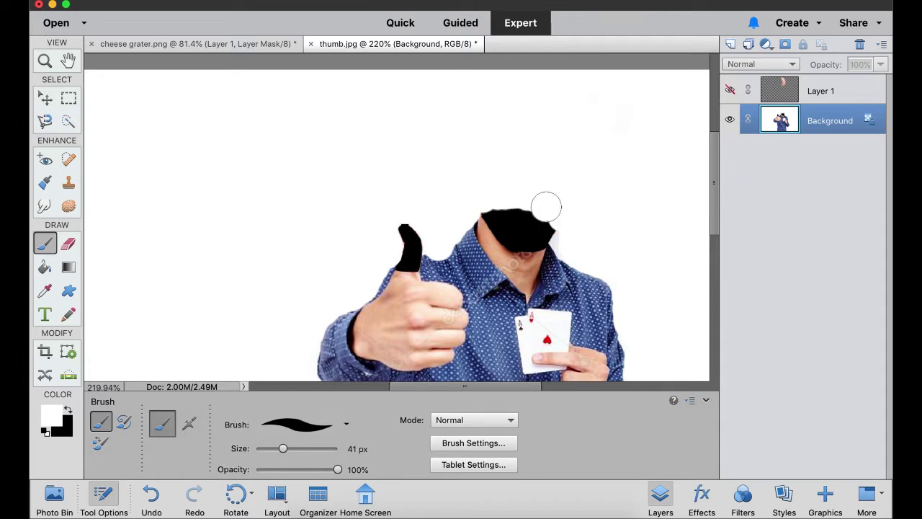
{"action": "mouse_move", "coordinate": [560, 223]}
{"action": "left_mouse_down"}
{"action": "mouse_move", "coordinate": [536, 209]}
{"action": "mouse_move", "coordinate": [495, 207]}
{"action": "mouse_move", "coordinate": [542, 228]}
{"action": "left_mouse_up"}
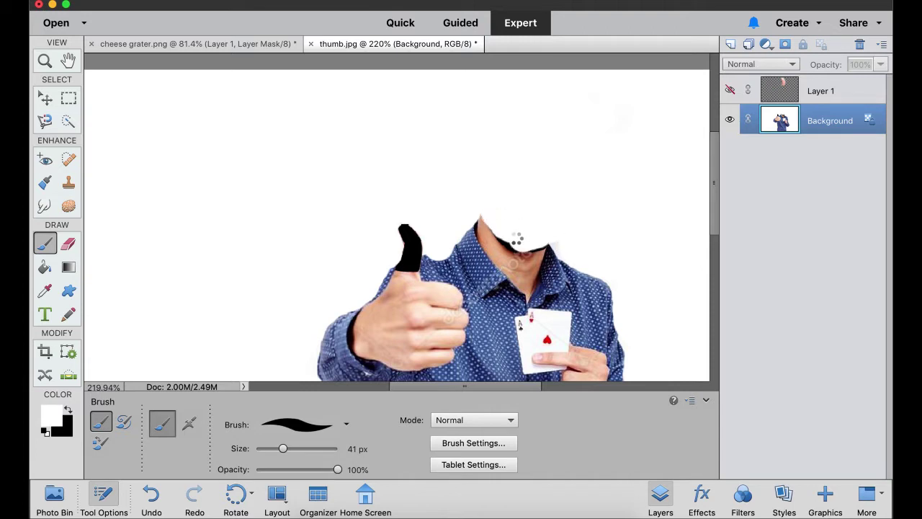
{"action": "left_click", "coordinate": [806, 88]}
{"action": "left_click", "coordinate": [730, 89]}
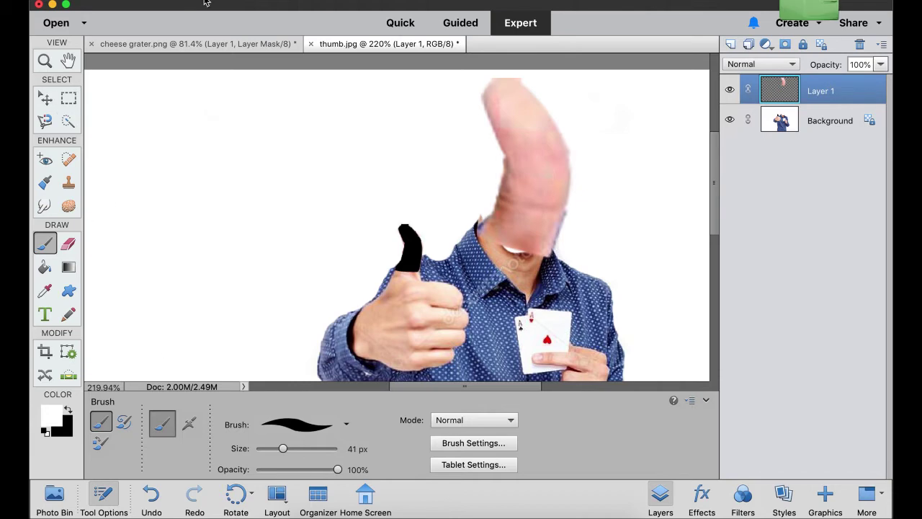
{"action": "left_click", "coordinate": [299, 4]}
{"action": "mouse_move", "coordinate": [341, 20]}
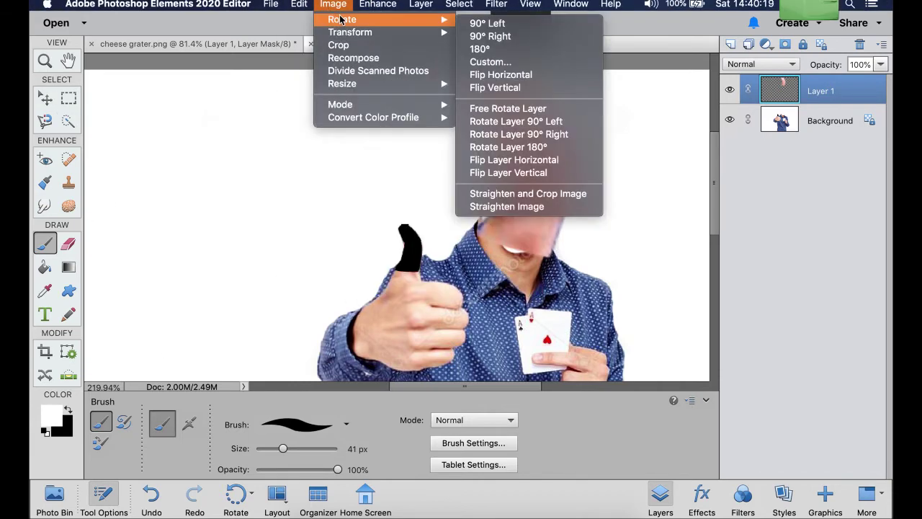
{"action": "left_click", "coordinate": [490, 62]}
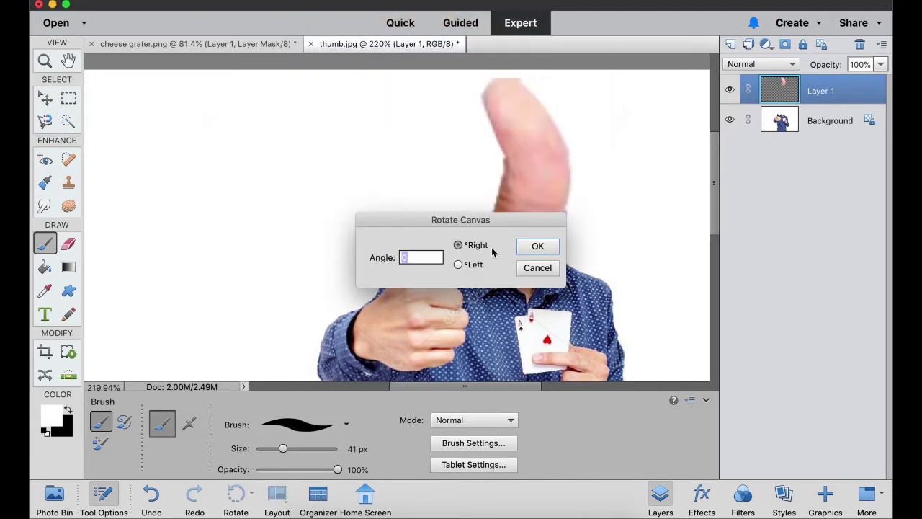
{"action": "left_click", "coordinate": [537, 268]}
- Rotate the thumb about 11.5 degrees clockwise, shift it slightly to cover the gap at the neck, and apply the transform
{"action": "left_click", "coordinate": [333, 4]}
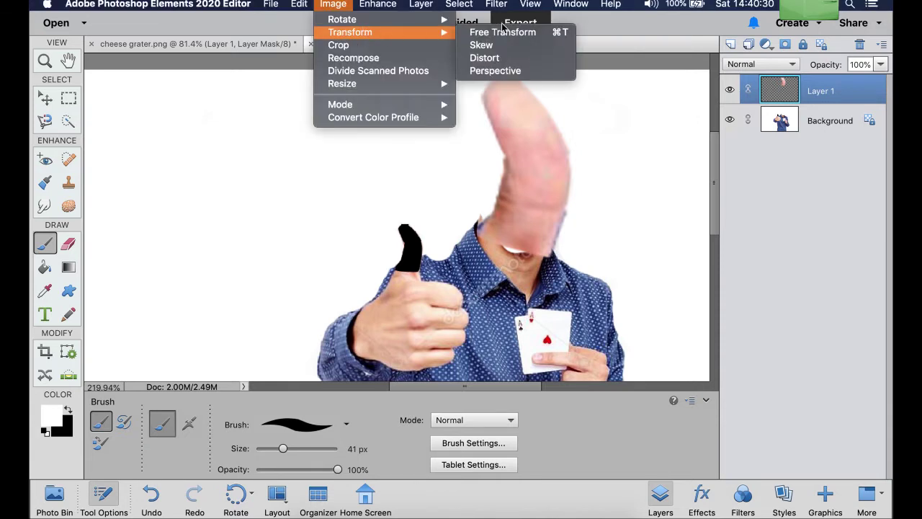
{"action": "left_click", "coordinate": [490, 32]}
{"action": "left_click_drag", "start_coordinate": [580, 72], "coordinate": [602, 85]}
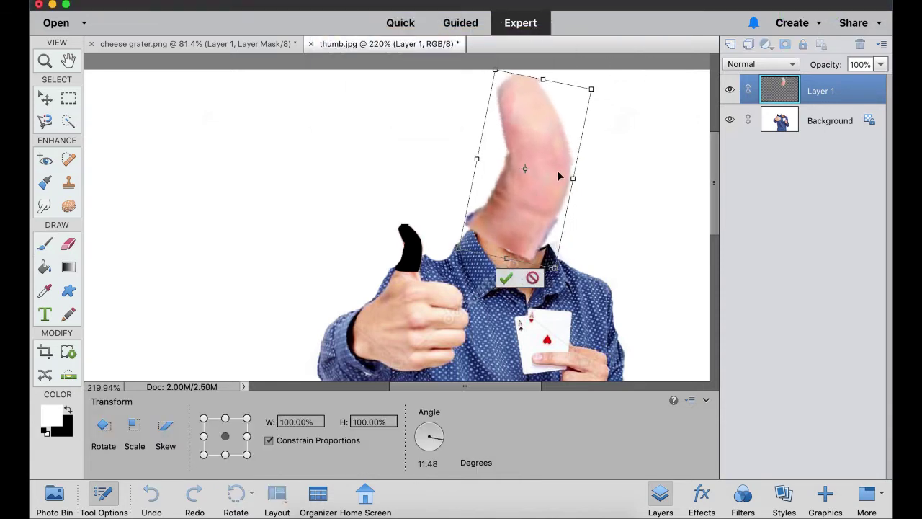
{"action": "left_click_drag", "start_coordinate": [557, 170], "coordinate": [564, 175]}
{"action": "left_click", "coordinate": [507, 278]}
{"action": "key", "text": "b"}
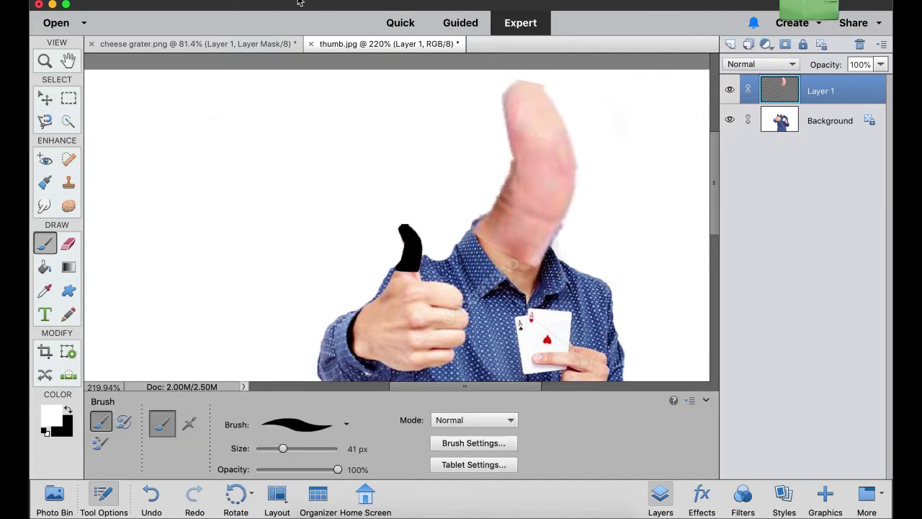
- Try Auto Smart Fix on the thumb layer, and undo it
{"action": "left_click", "coordinate": [334, 5]}
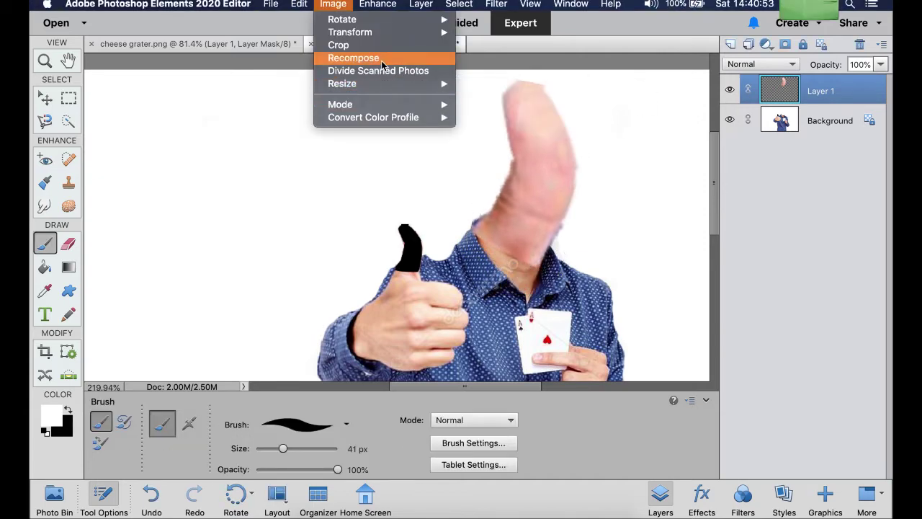
{"action": "mouse_move", "coordinate": [378, 5]}
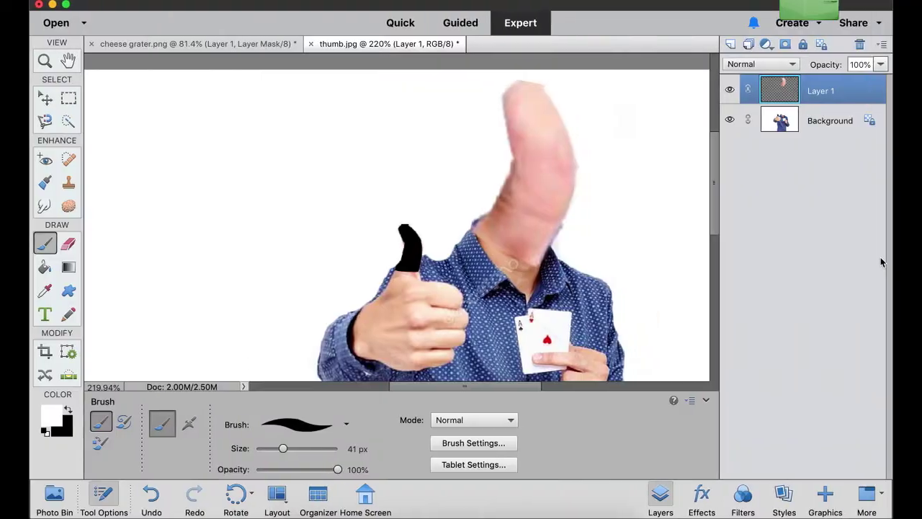
{"action": "left_click", "coordinate": [382, 5]}
{"action": "left_click", "coordinate": [399, 20]}
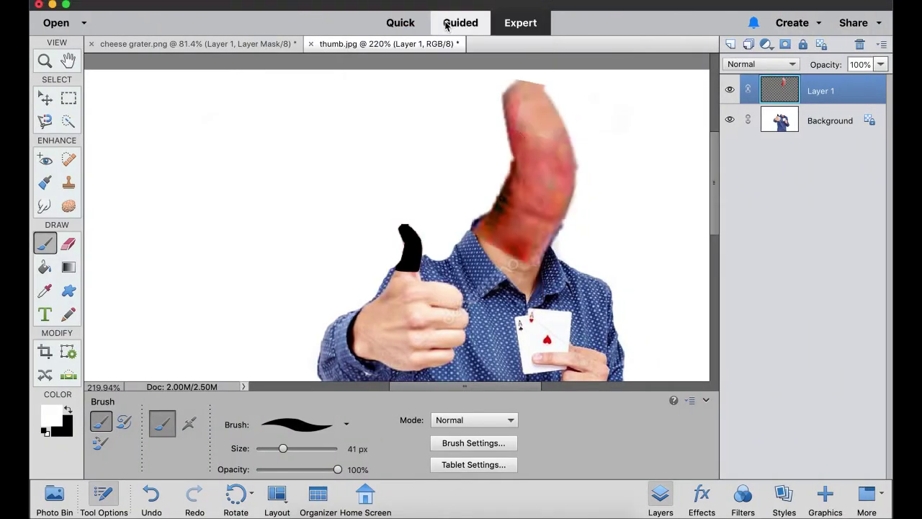
{"action": "key", "text": "super+z"}
- Adjust the thumb's color curves with slightly reduced highlights, lower midtone contrast and raised shadows, and apply the adjustment
{"action": "left_click", "coordinate": [378, 4]}
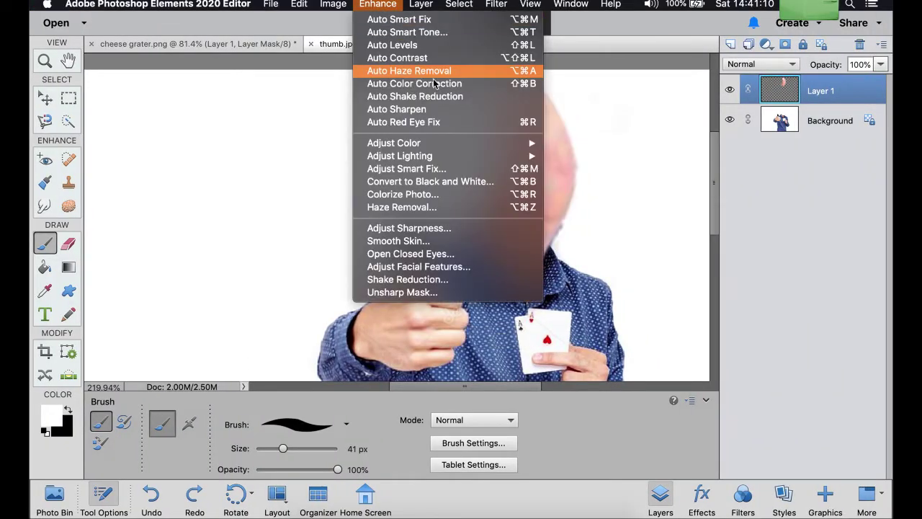
{"action": "mouse_move", "coordinate": [476, 149]}
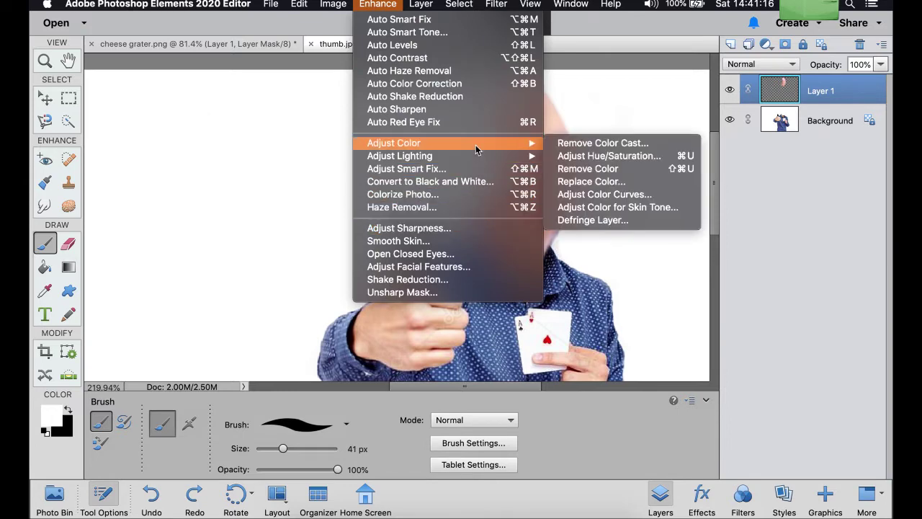
{"action": "left_click", "coordinate": [604, 193]}
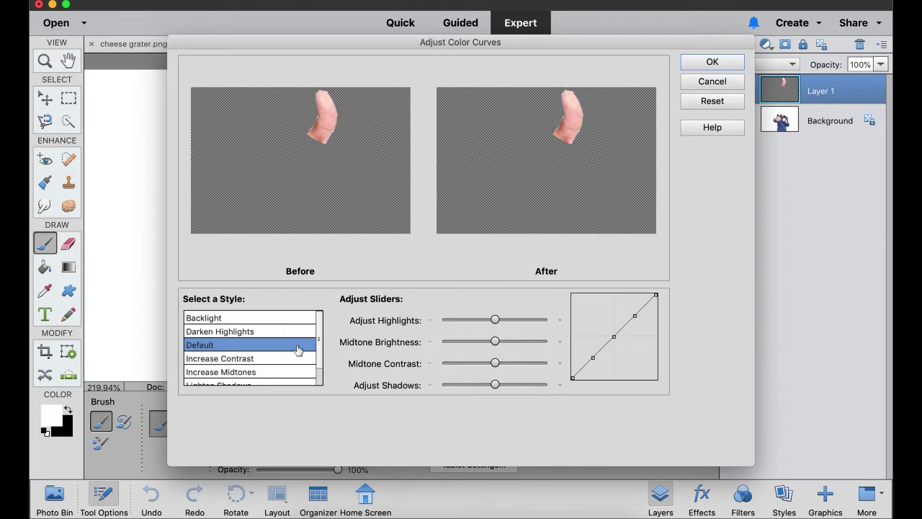
{"action": "left_click_drag", "start_coordinate": [496, 319], "coordinate": [550, 319]}
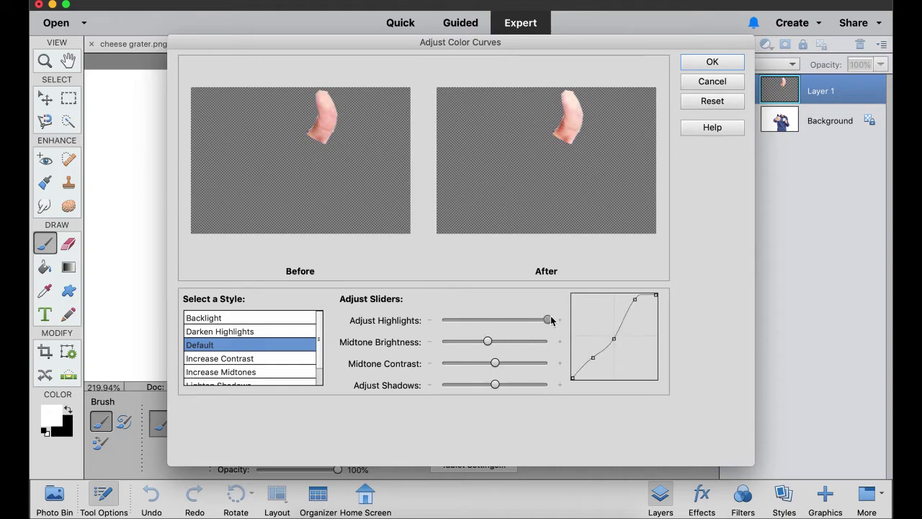
{"action": "left_click_drag", "start_coordinate": [495, 363], "coordinate": [473, 363]}
{"action": "left_click_drag", "start_coordinate": [651, 46], "coordinate": [341, 42]}
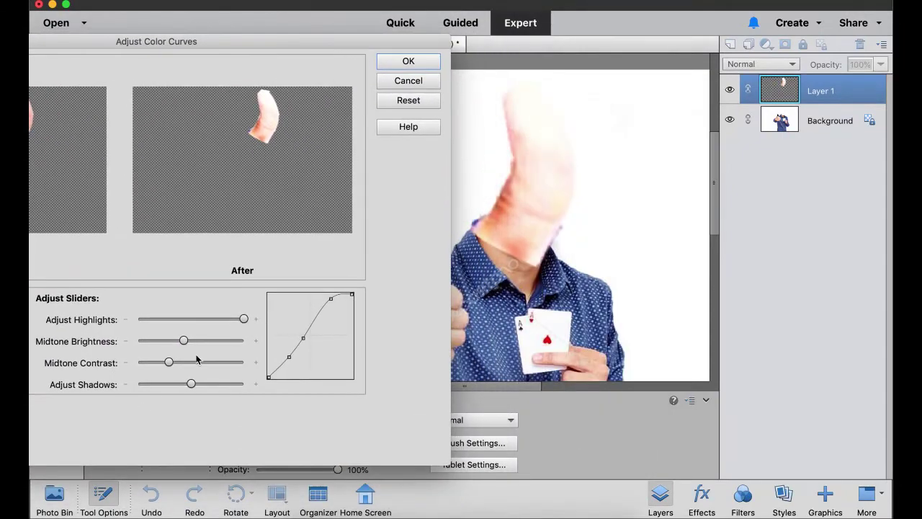
{"action": "left_click_drag", "start_coordinate": [245, 321], "coordinate": [179, 322]}
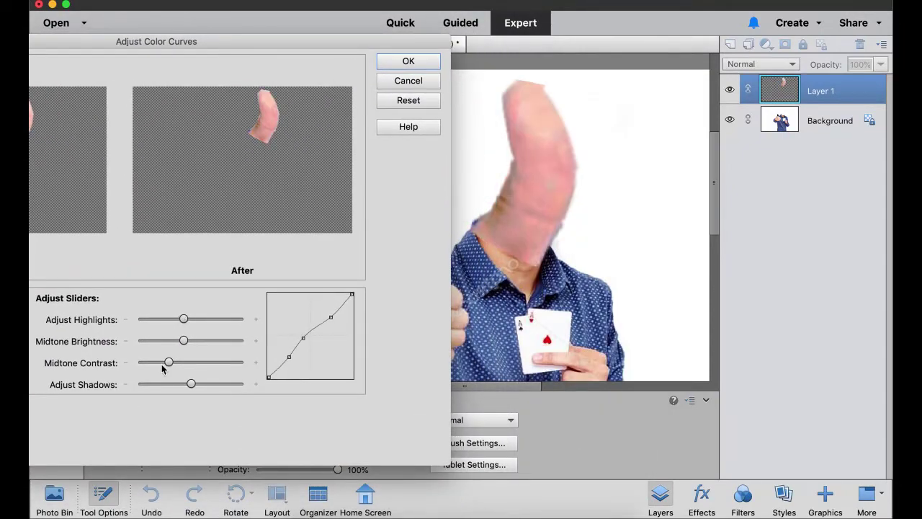
{"action": "mouse_move", "coordinate": [162, 368]}
{"action": "left_mouse_down"}
{"action": "mouse_move", "coordinate": [223, 364]}
{"action": "mouse_move", "coordinate": [158, 366]}
{"action": "left_mouse_up"}
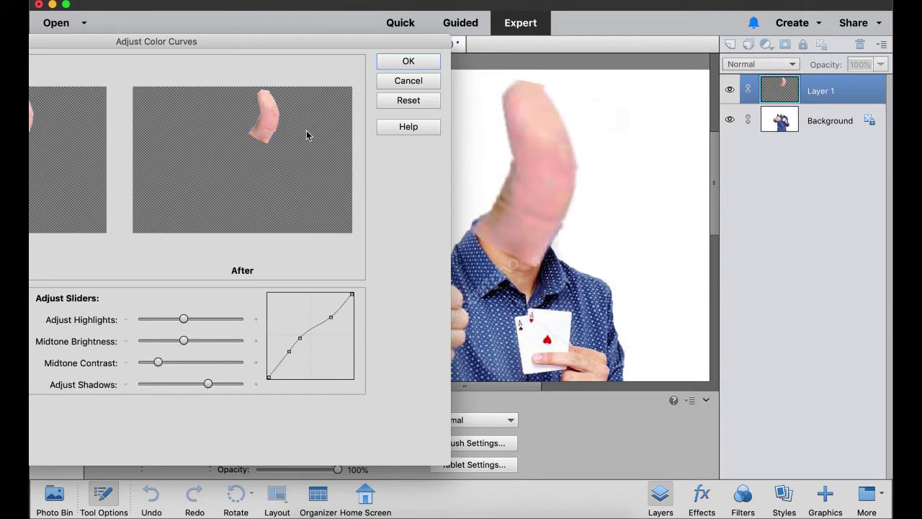
{"action": "left_click", "coordinate": [406, 67]}
- Set up the Smudge tool in Color mode for blending the base of the thumb into the neck
{"action": "scroll", "coordinate": [536, 260], "scroll_direction": "down", "scroll_amount": 1}
{"action": "scroll", "coordinate": [535, 260], "scroll_direction": "up", "scroll_amount": 10}
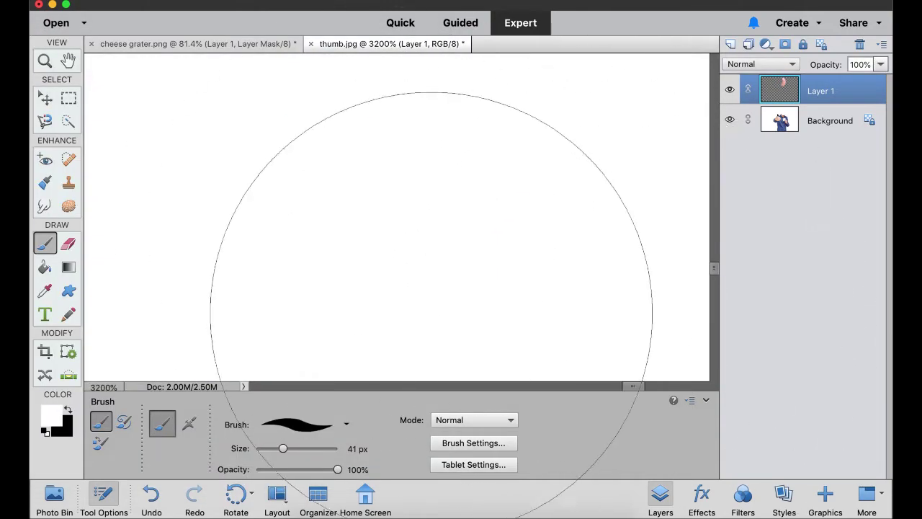
{"action": "left_click_drag", "start_coordinate": [624, 387], "coordinate": [528, 387]}
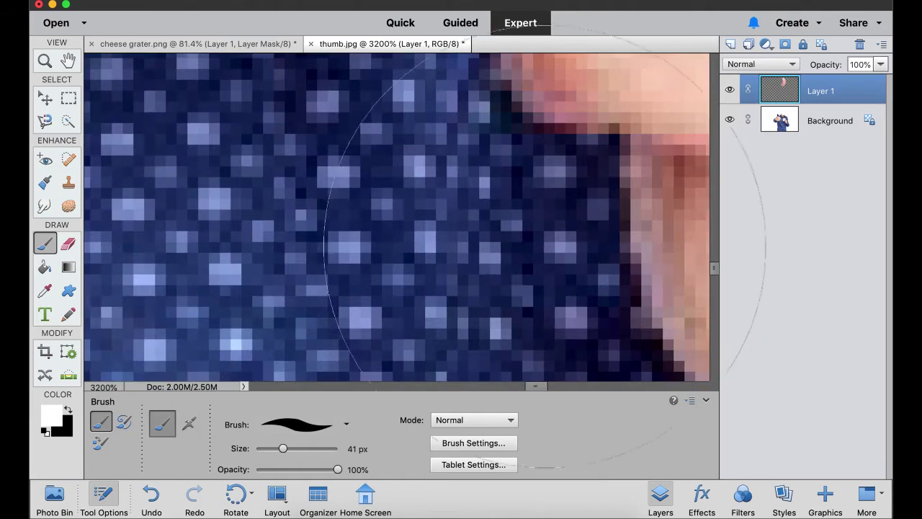
{"action": "scroll", "coordinate": [545, 245], "scroll_direction": "down", "scroll_amount": 10}
{"action": "scroll", "coordinate": [402, 193], "scroll_direction": "up", "scroll_amount": 4}
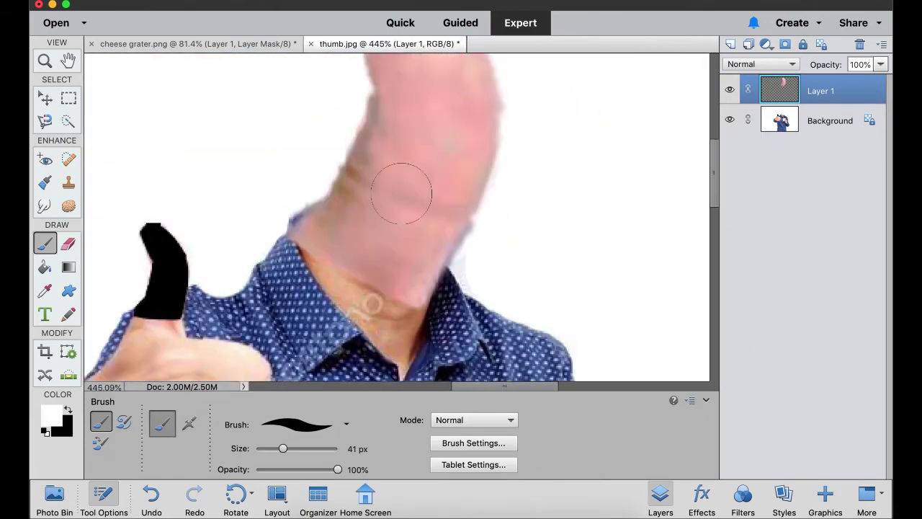
{"action": "left_click", "coordinate": [43, 207]}
{"action": "left_click", "coordinate": [101, 423]}
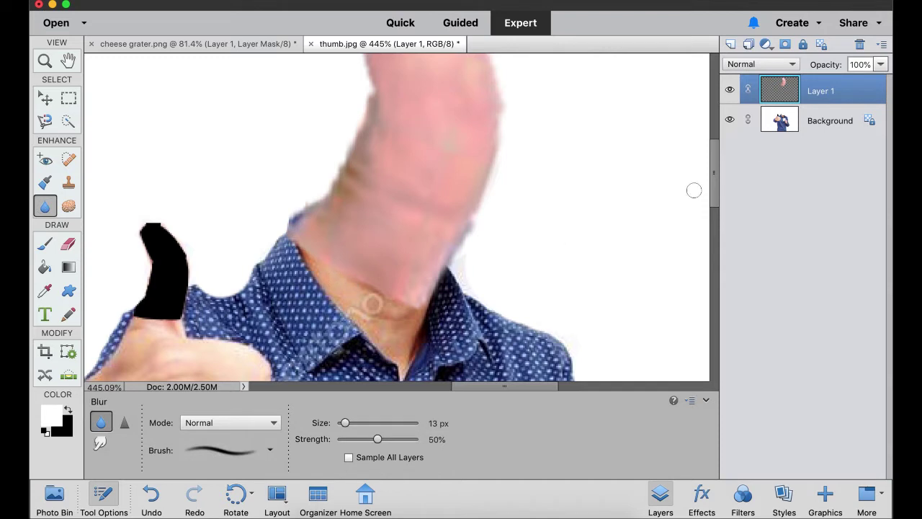
{"action": "left_click", "coordinate": [819, 124]}
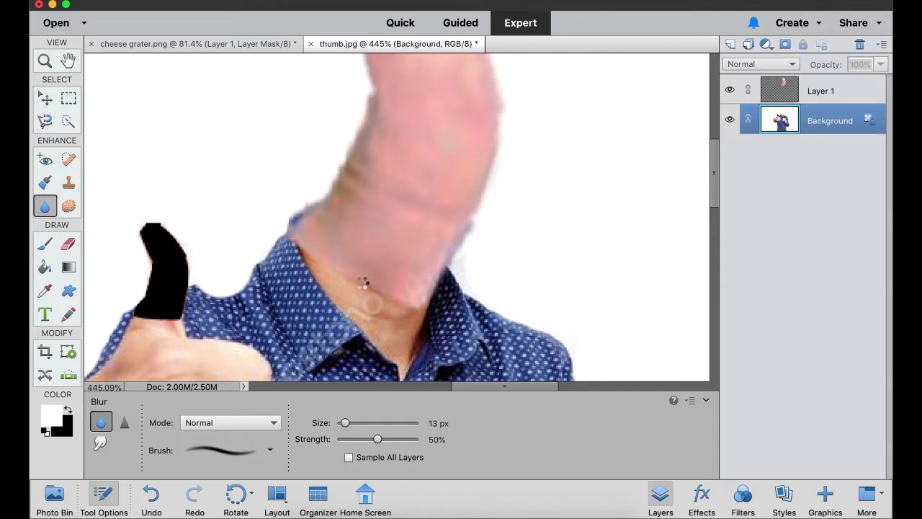
{"action": "left_click", "coordinate": [101, 443]}
{"action": "left_click", "coordinate": [231, 423]}
{"action": "left_click", "coordinate": [198, 495]}
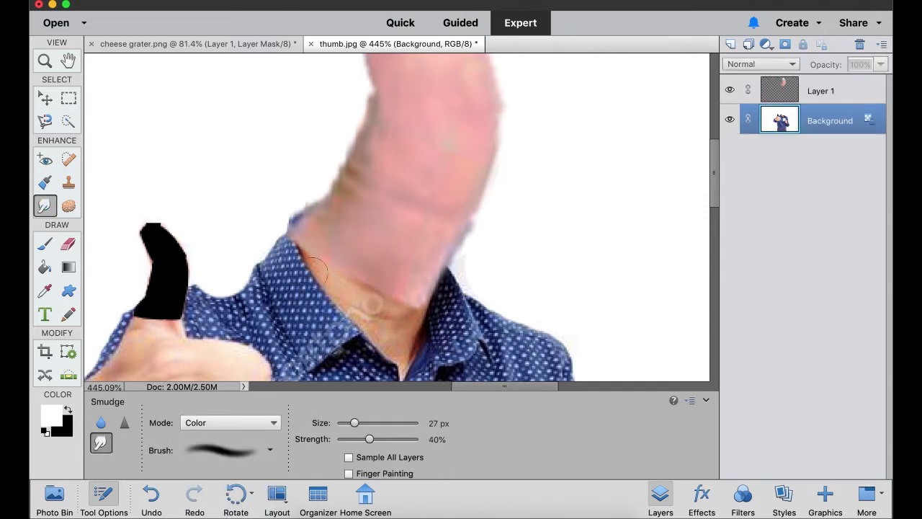
- Smudge the base of the thumb on Layer 1 down over the neck into the opening of the shirt collar
{"action": "left_click", "coordinate": [829, 87]}
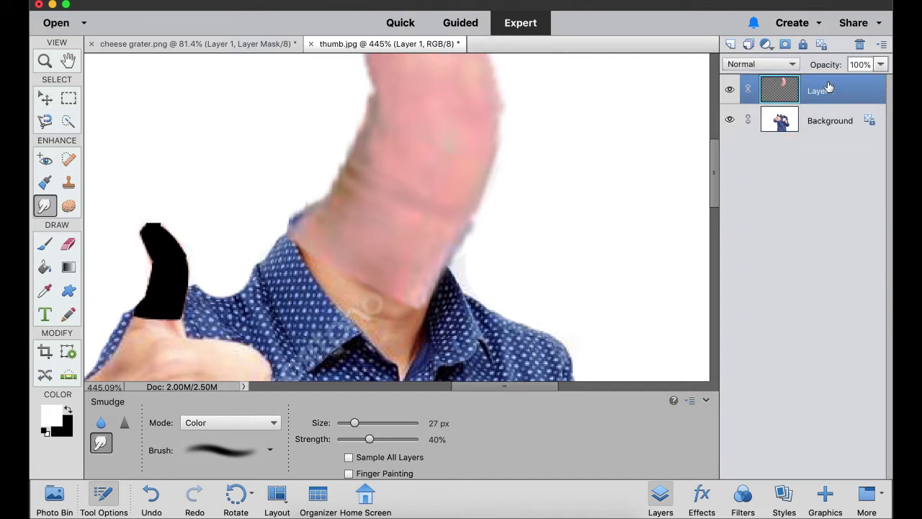
{"action": "left_click", "coordinate": [828, 120], "text": "shift"}
{"action": "left_click", "coordinate": [400, 299]}
{"action": "left_click", "coordinate": [558, 184]}
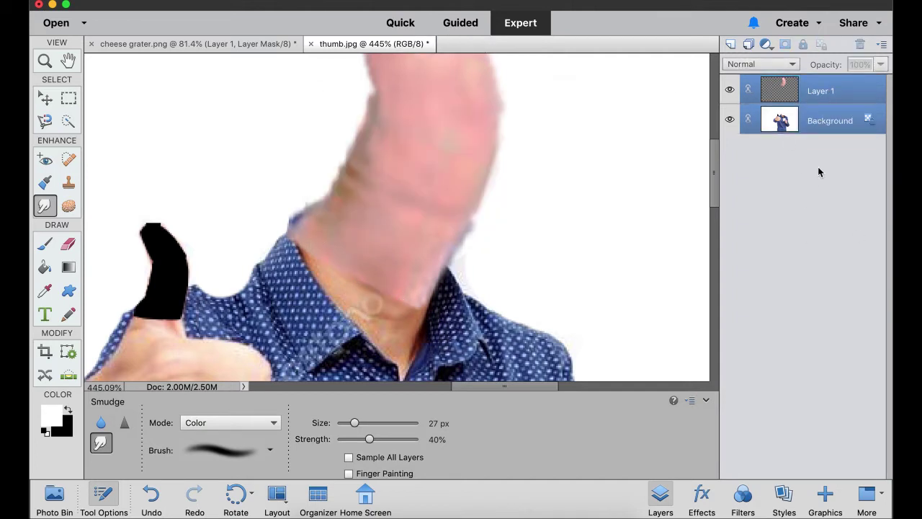
{"action": "left_click", "coordinate": [818, 85]}
{"action": "mouse_move", "coordinate": [394, 276]}
{"action": "left_mouse_down"}
{"action": "mouse_move", "coordinate": [415, 288]}
{"action": "mouse_move", "coordinate": [393, 315]}
{"action": "mouse_move", "coordinate": [407, 317]}
{"action": "mouse_move", "coordinate": [409, 290]}
{"action": "mouse_move", "coordinate": [404, 348]}
{"action": "left_mouse_up"}
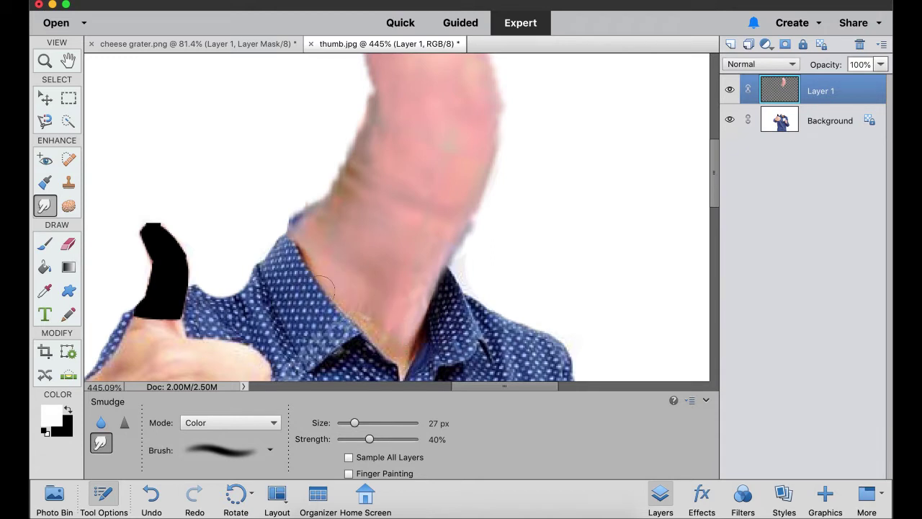
{"action": "mouse_move", "coordinate": [306, 249]}
{"action": "left_mouse_down"}
{"action": "mouse_move", "coordinate": [375, 343]}
{"action": "mouse_move", "coordinate": [378, 332]}
{"action": "mouse_move", "coordinate": [402, 371]}
{"action": "left_mouse_up"}
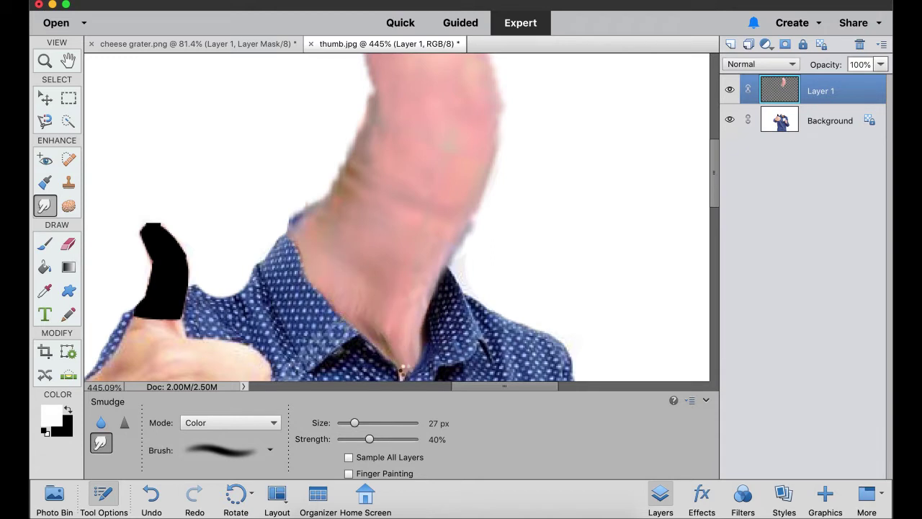
{"action": "scroll", "coordinate": [507, 232], "scroll_direction": "down", "scroll_amount": 5}
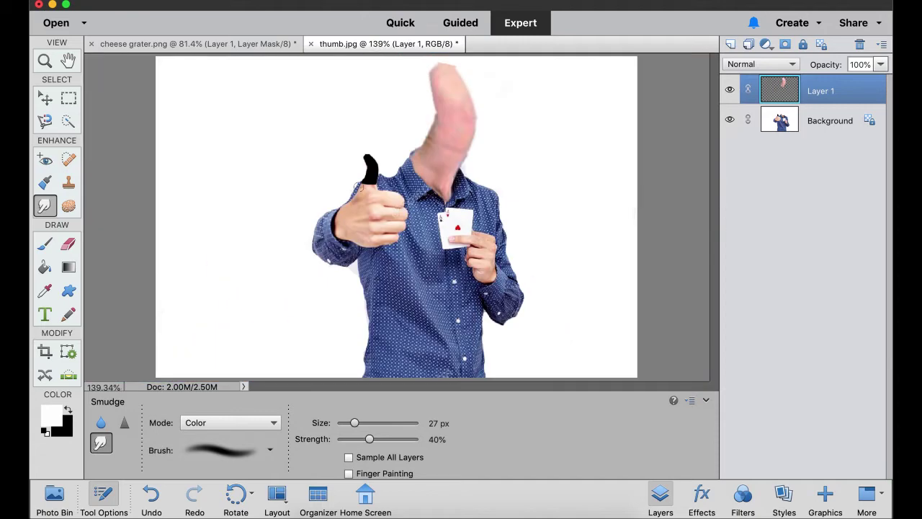
- Paste the man's cut-out head and shrink it to about 61% width and 55% height over the black thumb shape
{"action": "key", "text": "super+v"}
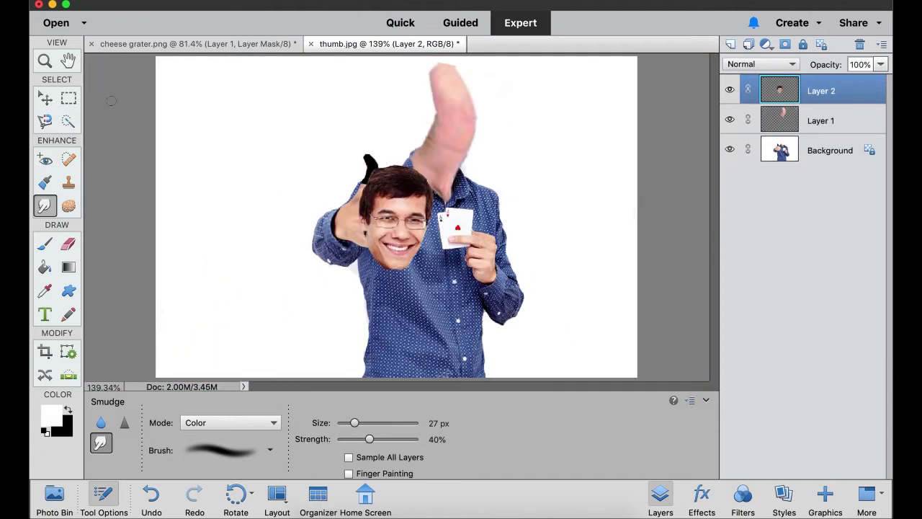
{"action": "key", "text": "v"}
{"action": "left_click_drag", "start_coordinate": [432, 270], "coordinate": [394, 192]}
{"action": "scroll", "coordinate": [387, 190], "scroll_direction": "down", "scroll_amount": 2}
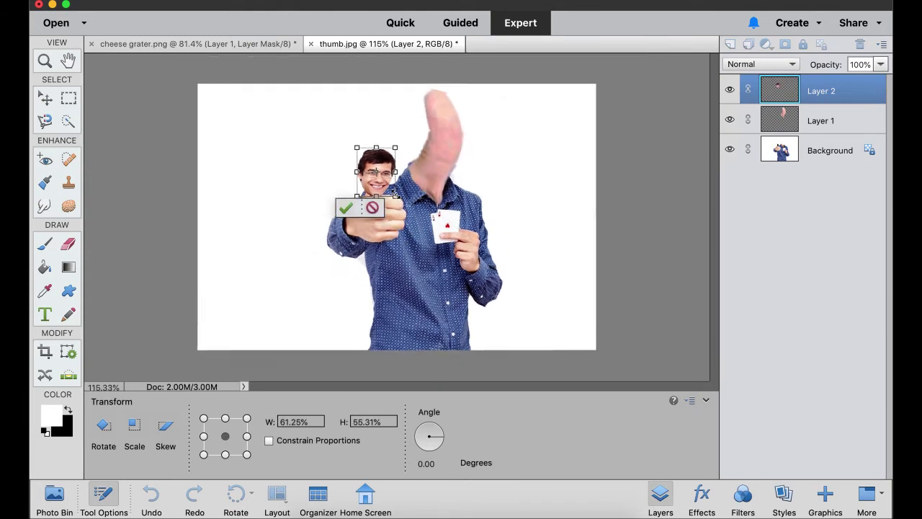
{"action": "scroll", "coordinate": [386, 189], "scroll_direction": "up", "scroll_amount": 8}
{"action": "scroll", "coordinate": [691, 222], "scroll_direction": "up", "scroll_amount": 3}
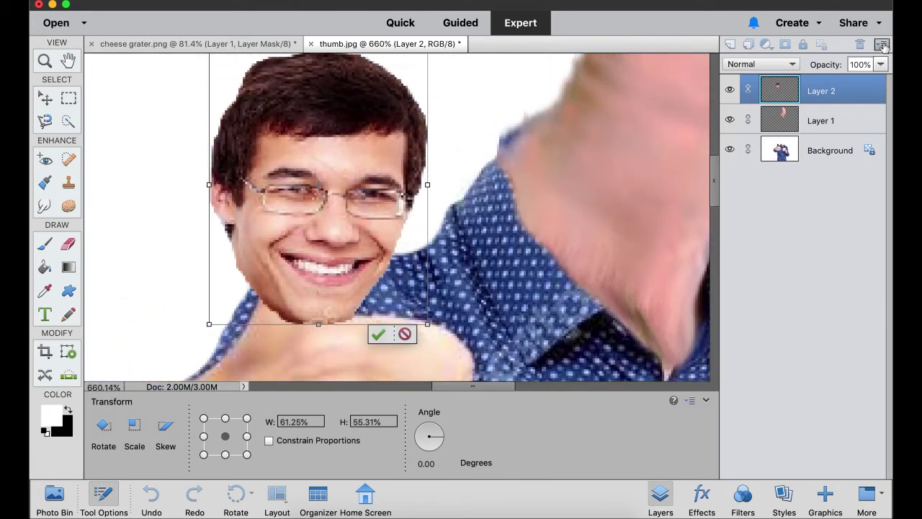
- Lower the head layer's opacity to 33%, and shrink, rotate about 15 degrees and skew the head to fit the black thumb shape
{"action": "left_click", "coordinate": [880, 64]}
{"action": "mouse_move", "coordinate": [835, 89]}
{"action": "left_mouse_down"}
{"action": "mouse_move", "coordinate": [828, 81]}
{"action": "mouse_move", "coordinate": [838, 81]}
{"action": "left_mouse_up"}
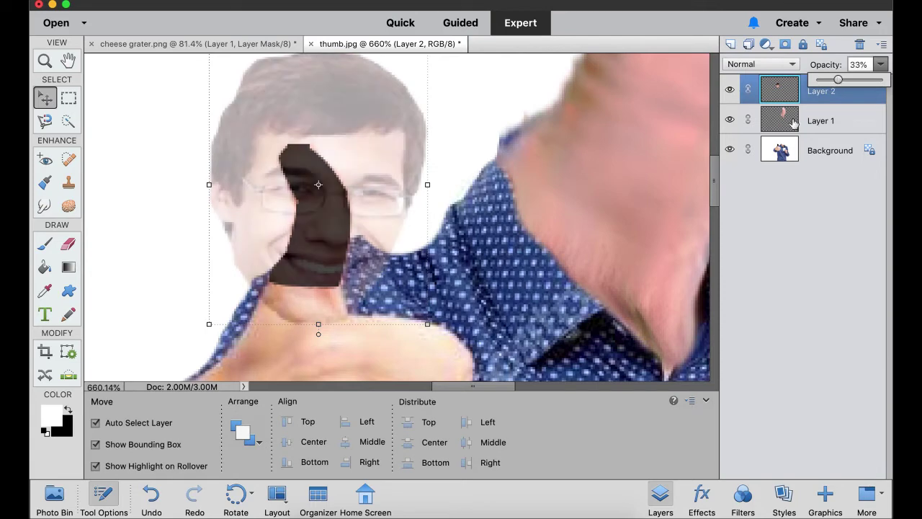
{"action": "left_click_drag", "start_coordinate": [430, 328], "coordinate": [370, 210]}
{"action": "left_click_drag", "start_coordinate": [349, 157], "coordinate": [369, 180]}
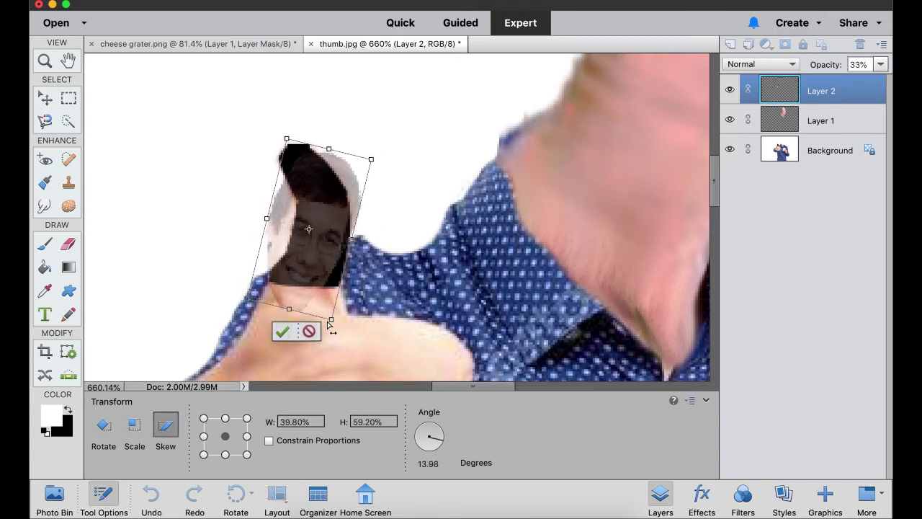
{"action": "left_click_drag", "start_coordinate": [329, 324], "coordinate": [353, 328]}
{"action": "left_click_drag", "start_coordinate": [358, 243], "coordinate": [355, 245]}
{"action": "left_click_drag", "start_coordinate": [287, 138], "coordinate": [302, 83]}
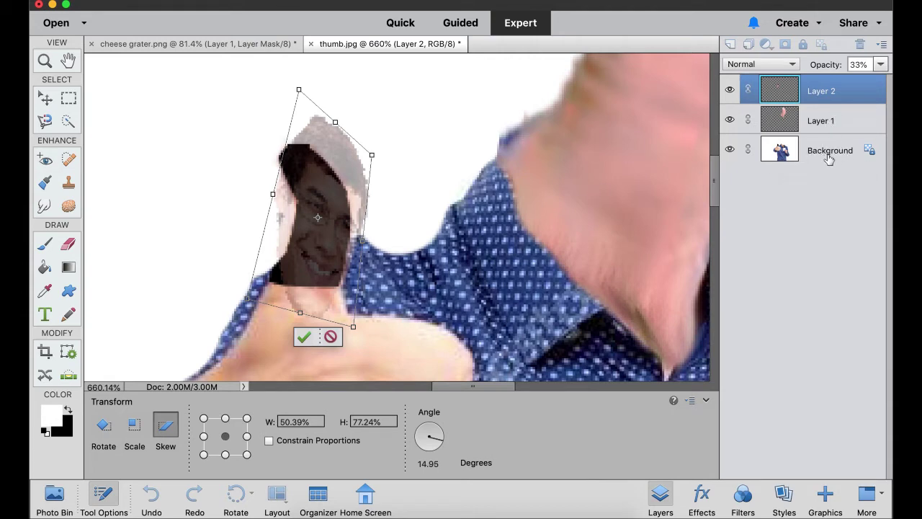
{"action": "left_click", "coordinate": [303, 336]}
- Unlock the Background as a regular layer and move Layer 1 with the enlarged thumb beneath it
{"action": "left_click", "coordinate": [819, 151]}
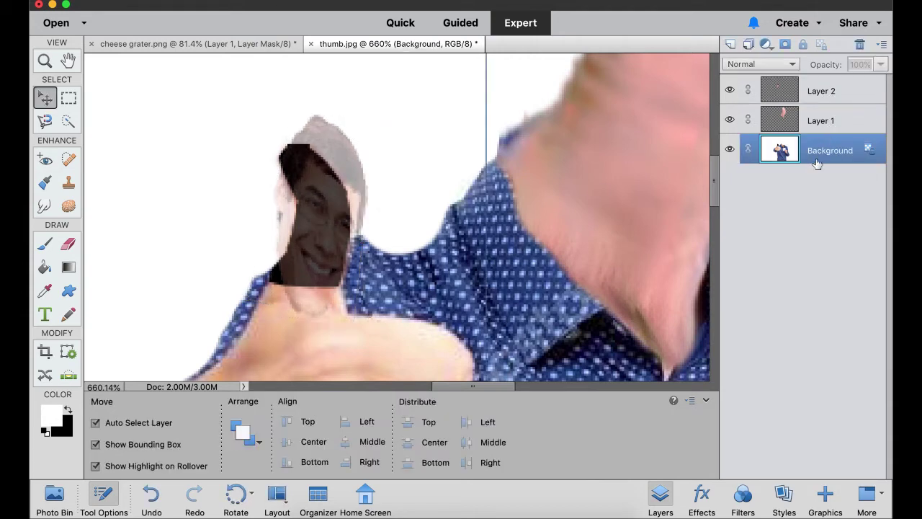
{"action": "left_click_drag", "start_coordinate": [822, 120], "coordinate": [823, 194]}
{"action": "double_click", "coordinate": [822, 121]}
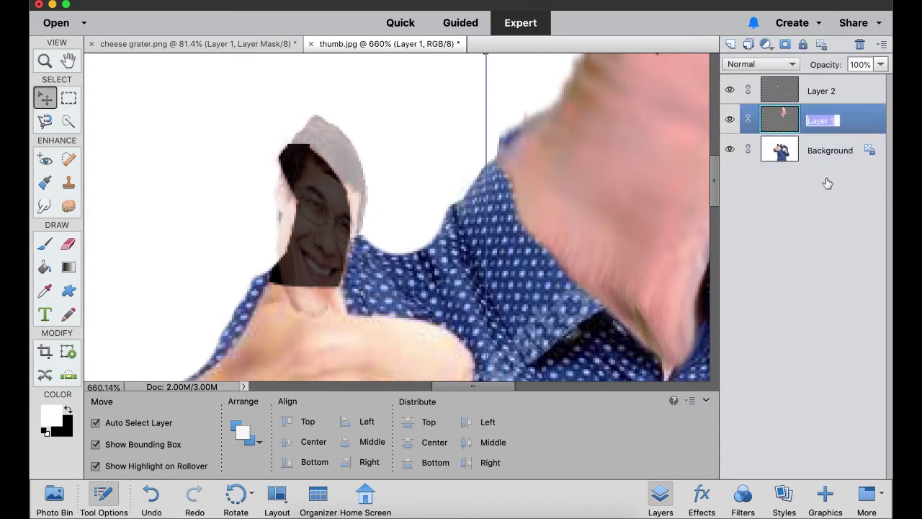
{"action": "left_click", "coordinate": [852, 115]}
{"action": "left_click", "coordinate": [868, 151]}
{"action": "left_click_drag", "start_coordinate": [859, 191], "coordinate": [859, 189]}
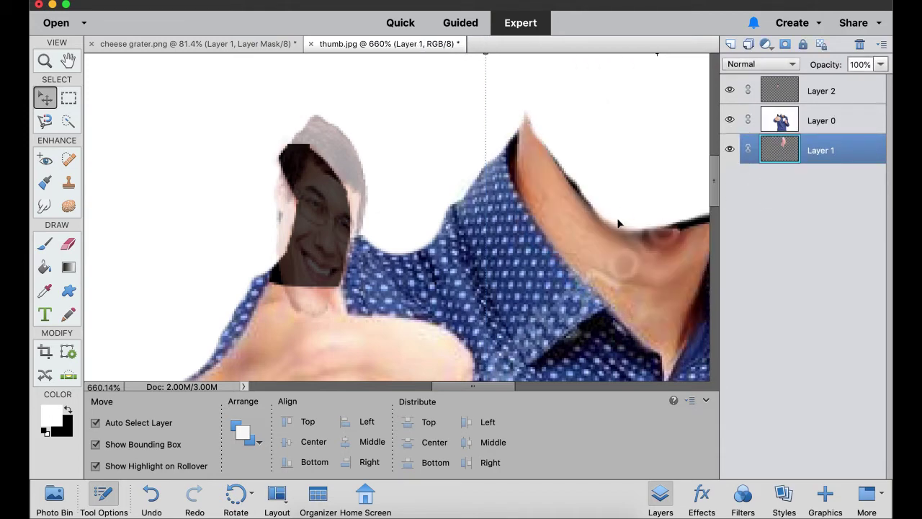
{"action": "scroll", "coordinate": [652, 170], "scroll_direction": "down", "scroll_amount": 5}
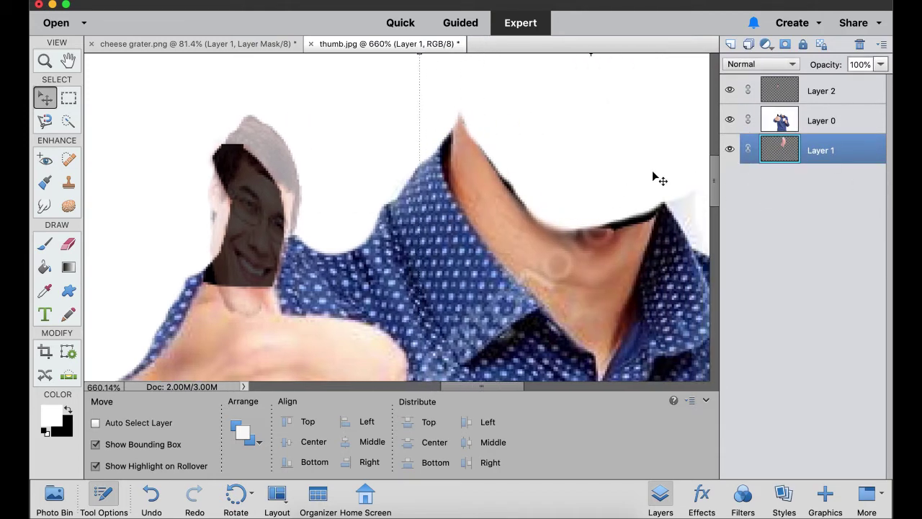
- Try to erase the area above the neck directly on Layer 0 with the Eraser, and undo the erasing
{"action": "left_click", "coordinate": [774, 121]}
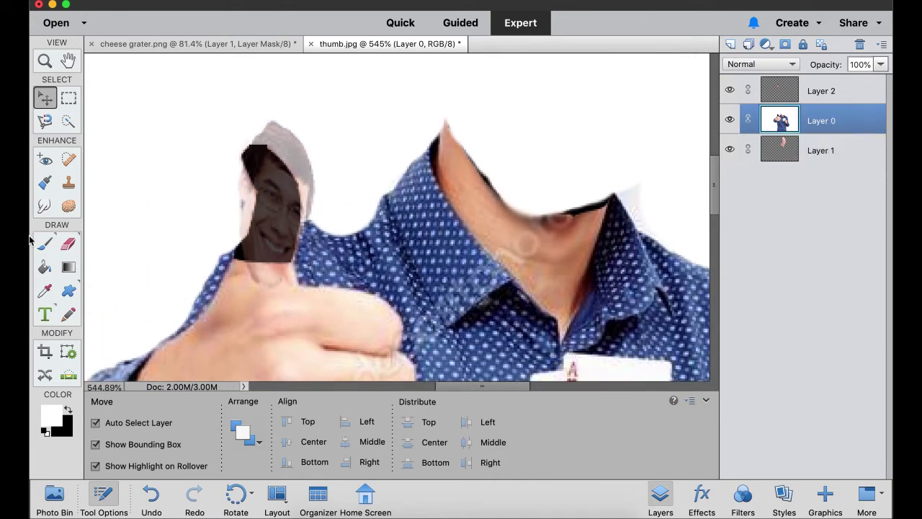
{"action": "left_click", "coordinate": [69, 245]}
{"action": "mouse_move", "coordinate": [436, 134]}
{"action": "left_mouse_down"}
{"action": "mouse_move", "coordinate": [453, 96]}
{"action": "mouse_move", "coordinate": [529, 58]}
{"action": "mouse_move", "coordinate": [542, 102]}
{"action": "left_mouse_up"}
{"action": "scroll", "coordinate": [541, 100], "scroll_direction": "up", "scroll_amount": 2}
{"action": "key", "text": "super+z"}
- Add a layer mask to Layer 0 and erase the neck along both inner collar edges with the 13 px Eraser
{"action": "left_click", "coordinate": [825, 126]}
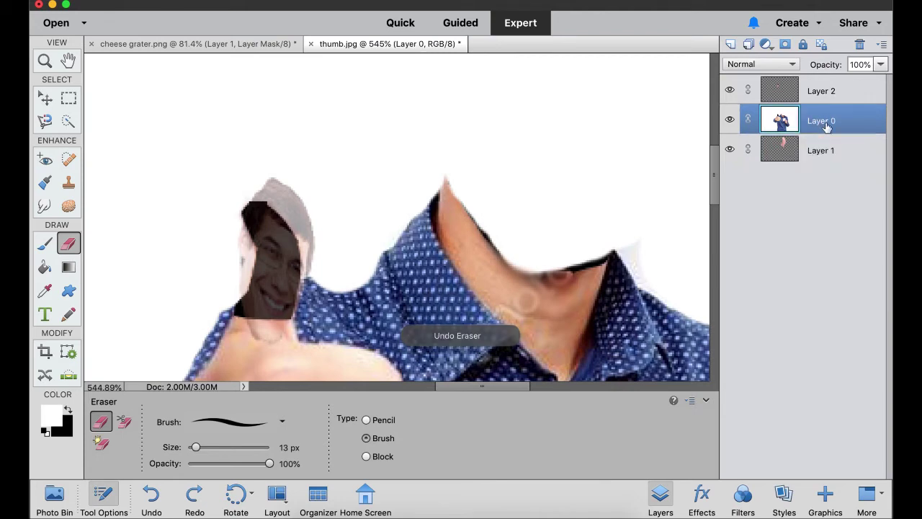
{"action": "left_click", "coordinate": [785, 44]}
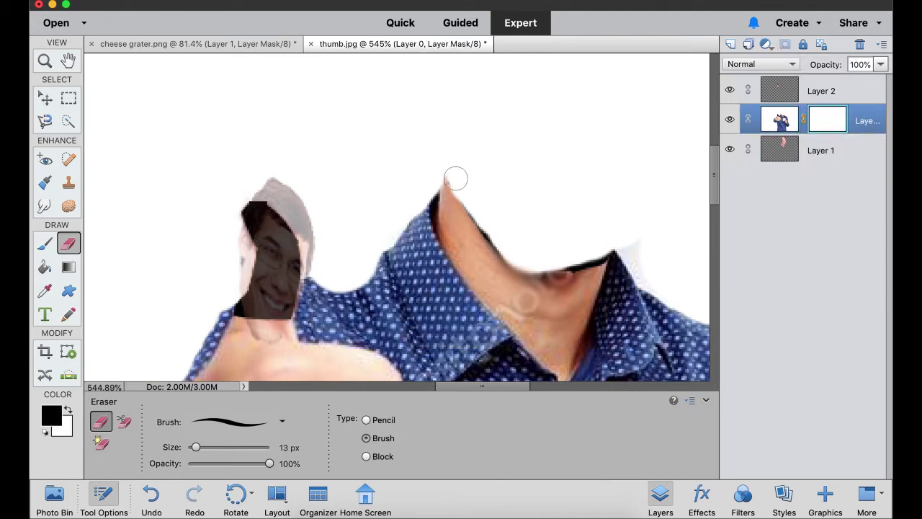
{"action": "left_click", "coordinate": [67, 410]}
{"action": "mouse_move", "coordinate": [457, 175]}
{"action": "left_mouse_down"}
{"action": "mouse_move", "coordinate": [518, 149]}
{"action": "mouse_move", "coordinate": [460, 204]}
{"action": "mouse_move", "coordinate": [502, 236]}
{"action": "mouse_move", "coordinate": [518, 272]}
{"action": "mouse_move", "coordinate": [532, 255]}
{"action": "mouse_move", "coordinate": [539, 298]}
{"action": "mouse_move", "coordinate": [585, 265]}
{"action": "mouse_move", "coordinate": [598, 271]}
{"action": "mouse_move", "coordinate": [562, 378]}
{"action": "left_mouse_up"}
{"action": "key", "text": "super+z"}
{"action": "key", "text": "super+z"}
{"action": "left_click_drag", "start_coordinate": [598, 261], "coordinate": [568, 378]}
{"action": "mouse_move", "coordinate": [450, 182]}
{"action": "left_mouse_down"}
{"action": "mouse_move", "coordinate": [448, 216]}
{"action": "mouse_move", "coordinate": [469, 271]}
{"action": "mouse_move", "coordinate": [549, 359]}
{"action": "left_mouse_up"}
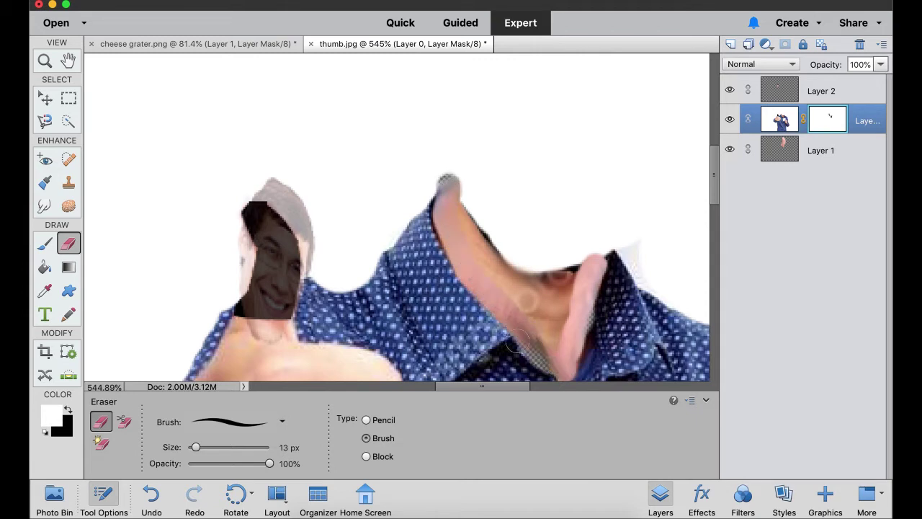
- Restore the over-erased collar edge on Layer 0's mask and erase the remaining neck skin between the collar sides
{"action": "left_click", "coordinate": [69, 410]}
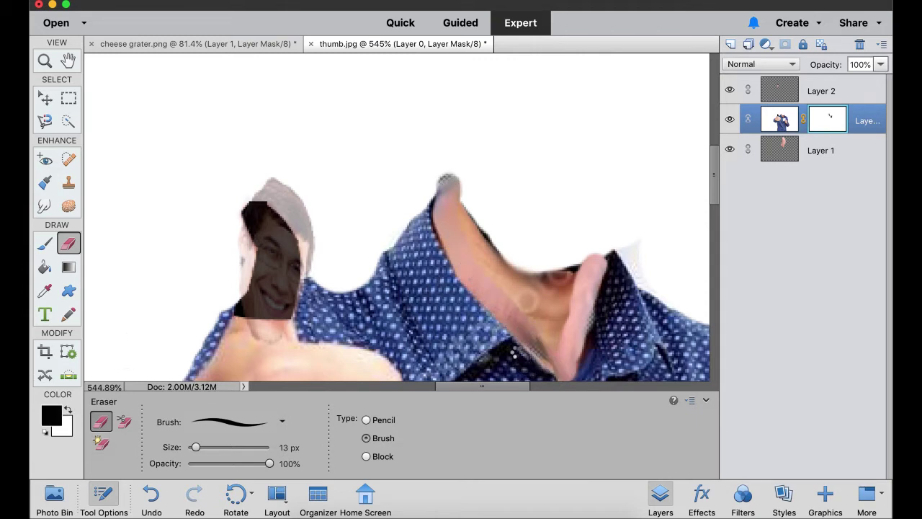
{"action": "key", "text": "x"}
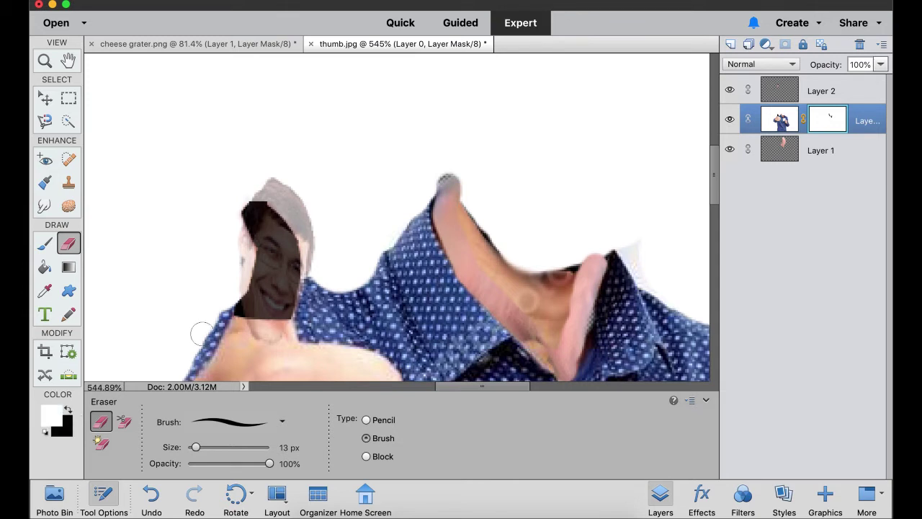
{"action": "mouse_move", "coordinate": [546, 320]}
{"action": "left_mouse_down"}
{"action": "mouse_move", "coordinate": [575, 271]}
{"action": "mouse_move", "coordinate": [518, 260]}
{"action": "mouse_move", "coordinate": [536, 296]}
{"action": "mouse_move", "coordinate": [496, 291]}
{"action": "mouse_move", "coordinate": [477, 213]}
{"action": "mouse_move", "coordinate": [467, 215]}
{"action": "mouse_move", "coordinate": [483, 242]}
{"action": "mouse_move", "coordinate": [456, 186]}
{"action": "mouse_move", "coordinate": [546, 145]}
{"action": "mouse_move", "coordinate": [502, 193]}
{"action": "mouse_move", "coordinate": [531, 161]}
{"action": "left_mouse_up"}
{"action": "scroll", "coordinate": [585, 198], "scroll_direction": "up", "scroll_amount": 1}
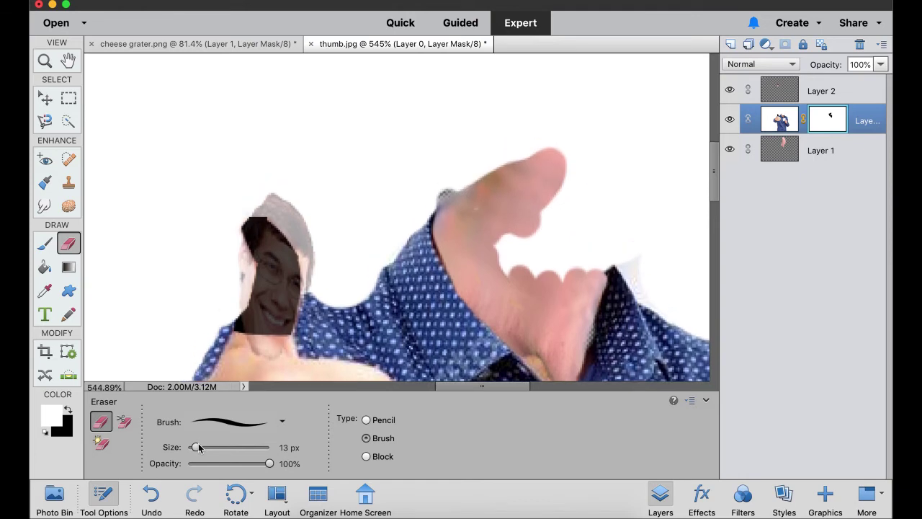
- Set the Eraser size to 35 px and mask out the white area covering the enlarged thumb up to its tip
{"action": "left_click_drag", "start_coordinate": [196, 446], "coordinate": [210, 447]}
{"action": "mouse_move", "coordinate": [497, 303]}
{"action": "left_mouse_down"}
{"action": "mouse_move", "coordinate": [516, 266]}
{"action": "mouse_move", "coordinate": [567, 234]}
{"action": "mouse_move", "coordinate": [576, 261]}
{"action": "mouse_move", "coordinate": [577, 163]}
{"action": "mouse_move", "coordinate": [536, 208]}
{"action": "mouse_move", "coordinate": [532, 128]}
{"action": "mouse_move", "coordinate": [589, 149]}
{"action": "mouse_move", "coordinate": [613, 126]}
{"action": "mouse_move", "coordinate": [592, 242]}
{"action": "mouse_move", "coordinate": [566, 185]}
{"action": "left_mouse_up"}
{"action": "scroll", "coordinate": [566, 184], "scroll_direction": "down", "scroll_amount": 1}
{"action": "scroll", "coordinate": [579, 151], "scroll_direction": "up", "scroll_amount": 3}
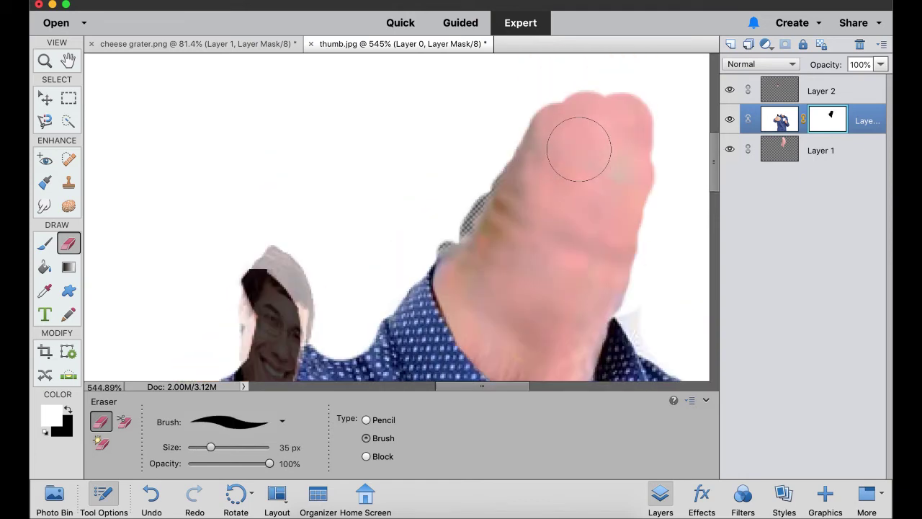
{"action": "scroll", "coordinate": [580, 152], "scroll_direction": "down", "scroll_amount": 5}
{"action": "left_click_drag", "start_coordinate": [447, 386], "coordinate": [490, 387]}
{"action": "mouse_move", "coordinate": [395, 167]}
{"action": "left_mouse_down"}
{"action": "mouse_move", "coordinate": [482, 70]}
{"action": "mouse_move", "coordinate": [421, 98]}
{"action": "mouse_move", "coordinate": [421, 85]}
{"action": "mouse_move", "coordinate": [393, 85]}
{"action": "mouse_move", "coordinate": [451, 117]}
{"action": "left_mouse_up"}
{"action": "mouse_move", "coordinate": [448, 189]}
{"action": "left_mouse_down"}
{"action": "mouse_move", "coordinate": [453, 203]}
{"action": "mouse_move", "coordinate": [453, 151]}
{"action": "left_mouse_up"}
- Paint the white background back on Layer 0's mask around both sides of the enlarged thumb
{"action": "left_click", "coordinate": [70, 410]}
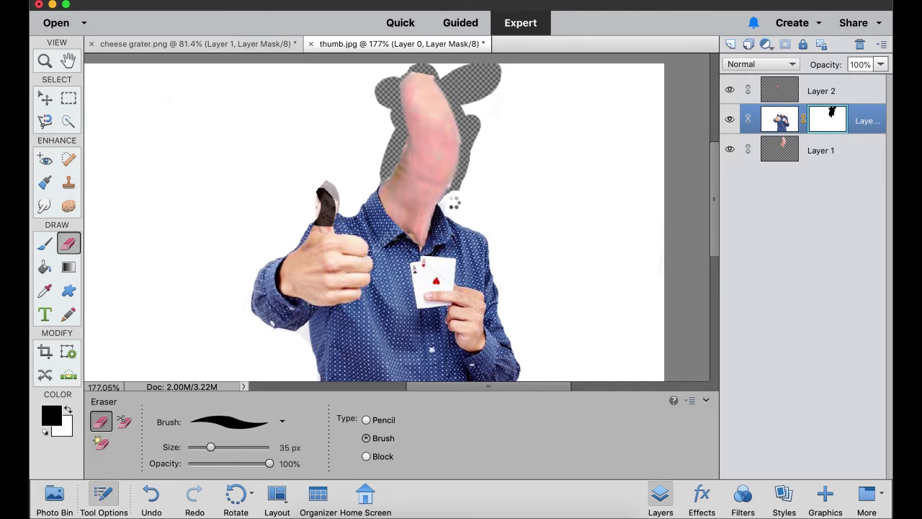
{"action": "left_click_drag", "start_coordinate": [469, 125], "coordinate": [497, 68]}
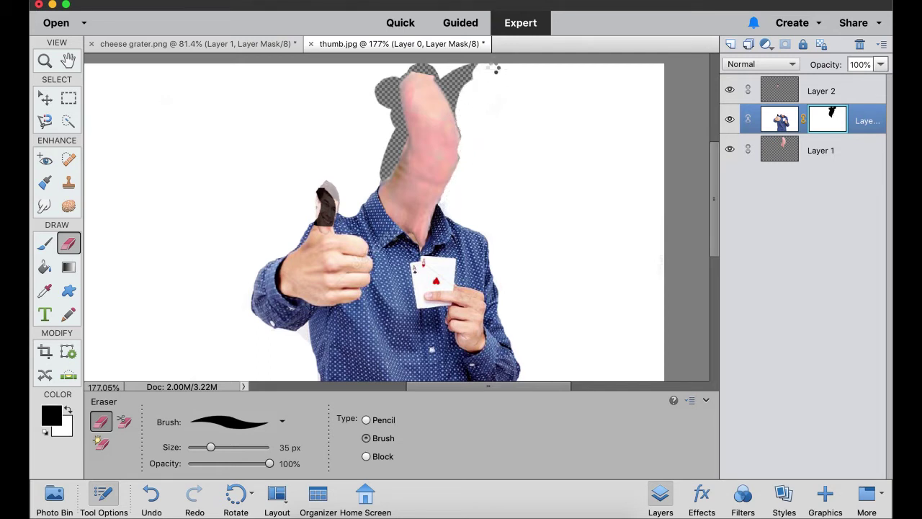
{"action": "mouse_move", "coordinate": [468, 142]}
{"action": "left_mouse_down"}
{"action": "mouse_move", "coordinate": [441, 73]}
{"action": "mouse_move", "coordinate": [411, 65]}
{"action": "mouse_move", "coordinate": [385, 99]}
{"action": "mouse_move", "coordinate": [392, 87]}
{"action": "mouse_move", "coordinate": [397, 144]}
{"action": "mouse_move", "coordinate": [382, 171]}
{"action": "left_mouse_up"}
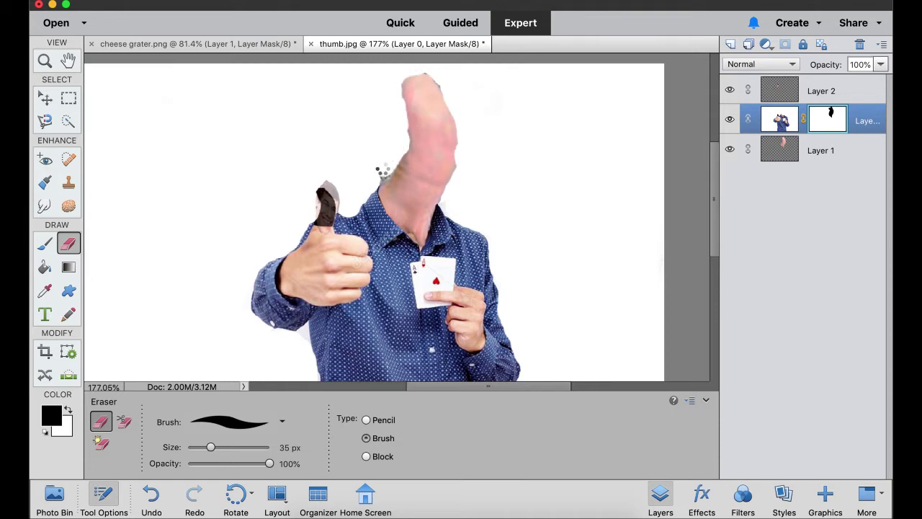
- Skew the enlarged thumb on Layer 1 by pulling both of its lower corners down into the collar
{"action": "scroll", "coordinate": [358, 288], "scroll_direction": "up", "scroll_amount": 4}
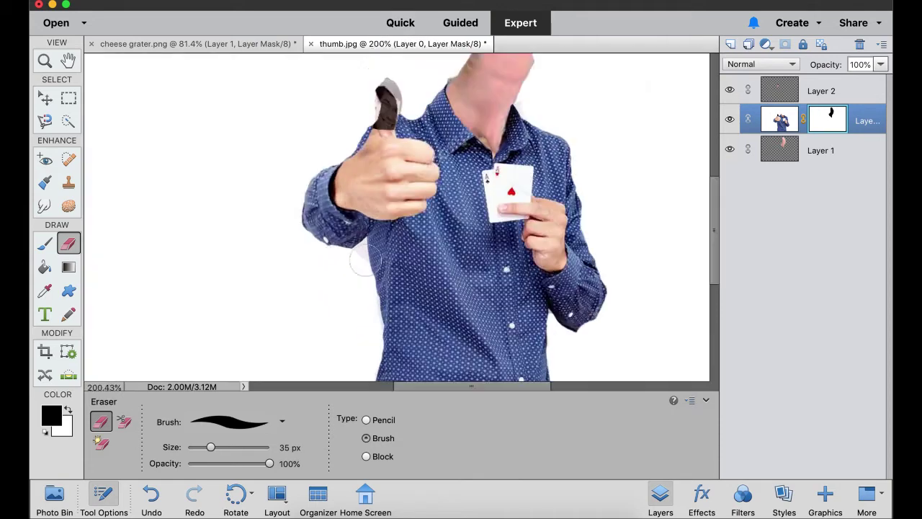
{"action": "scroll", "coordinate": [507, 120], "scroll_direction": "down", "scroll_amount": 5}
{"action": "left_click", "coordinate": [816, 151]}
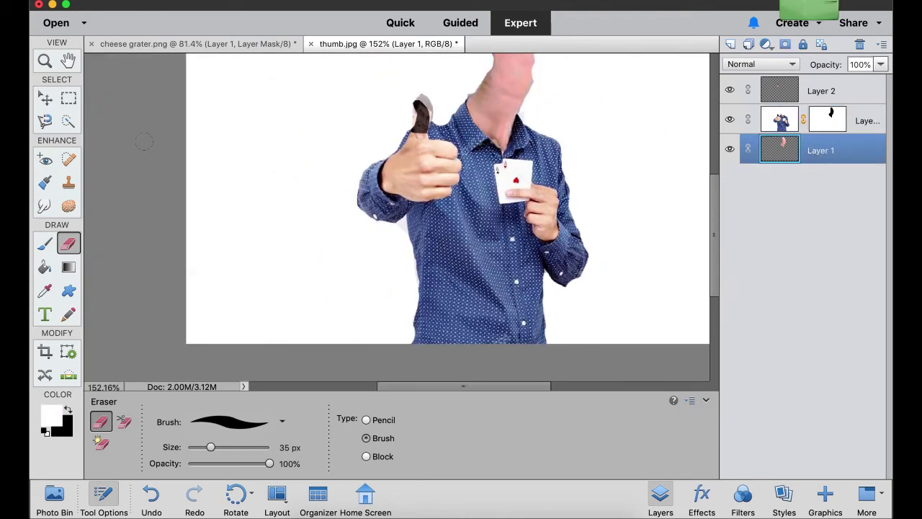
{"action": "left_click", "coordinate": [325, 7]}
{"action": "mouse_move", "coordinate": [346, 31]}
{"action": "left_click", "coordinate": [494, 31]}
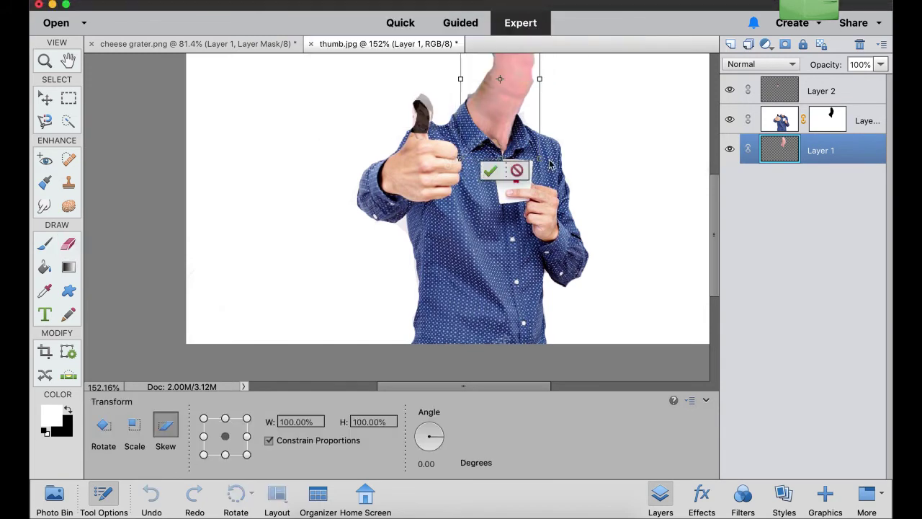
{"action": "left_click_drag", "start_coordinate": [540, 159], "coordinate": [541, 196]}
{"action": "mouse_move", "coordinate": [461, 158]}
{"action": "left_mouse_down"}
{"action": "mouse_move", "coordinate": [448, 180]}
{"action": "mouse_move", "coordinate": [425, 185]}
{"action": "mouse_move", "coordinate": [455, 188]}
{"action": "left_mouse_up"}
{"action": "left_click", "coordinate": [491, 205]}
- Set the opacity of Layer 2 with the small head to 100%
{"action": "scroll", "coordinate": [519, 160], "scroll_direction": "up", "scroll_amount": 3}
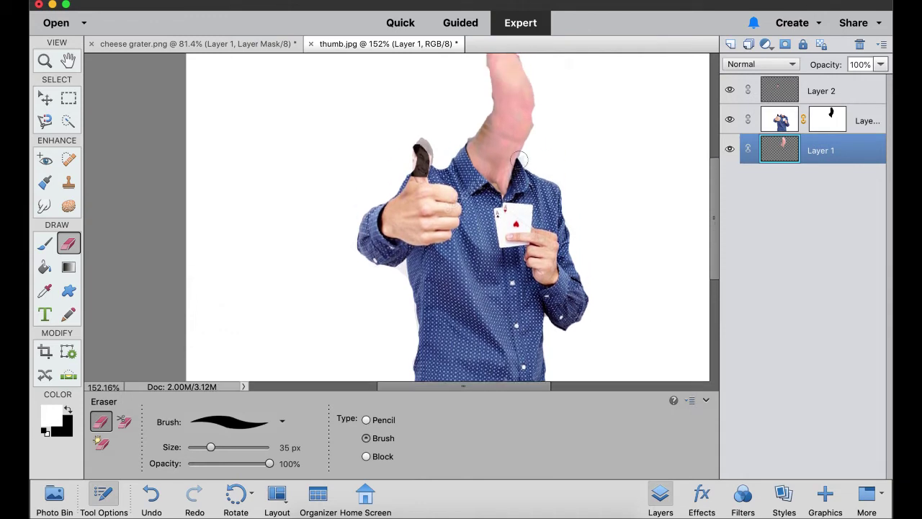
{"action": "scroll", "coordinate": [519, 159], "scroll_direction": "up", "scroll_amount": 2}
{"action": "scroll", "coordinate": [519, 160], "scroll_direction": "down", "scroll_amount": 2}
{"action": "scroll", "coordinate": [360, 196], "scroll_direction": "up", "scroll_amount": 15}
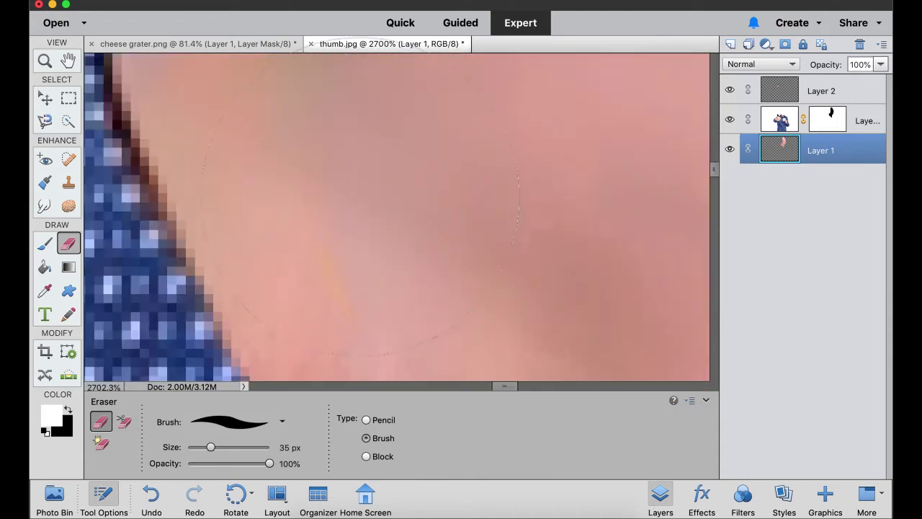
{"action": "scroll", "coordinate": [418, 224], "scroll_direction": "down", "scroll_amount": 10}
{"action": "scroll", "coordinate": [420, 234], "scroll_direction": "up", "scroll_amount": 3}
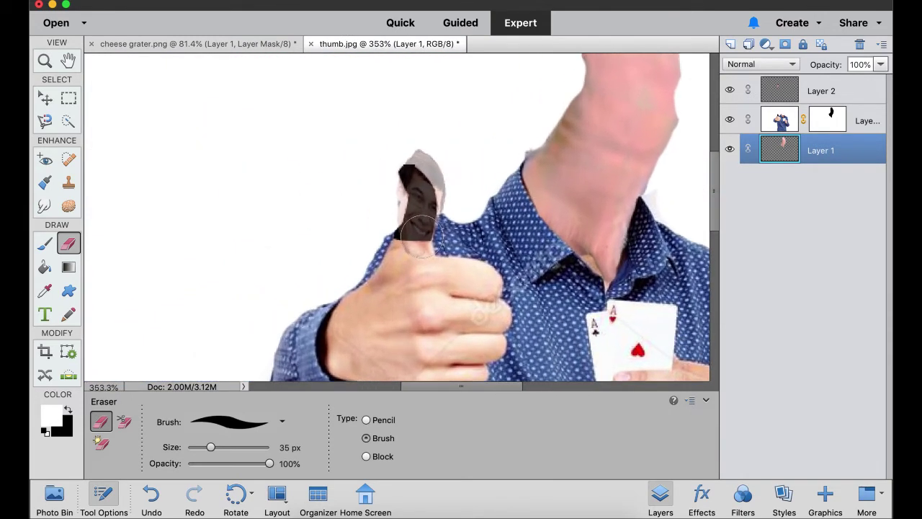
{"action": "scroll", "coordinate": [422, 236], "scroll_direction": "up", "scroll_amount": 4}
{"action": "left_click", "coordinate": [828, 94]}
{"action": "left_click", "coordinate": [881, 64]}
{"action": "left_click", "coordinate": [885, 79]}
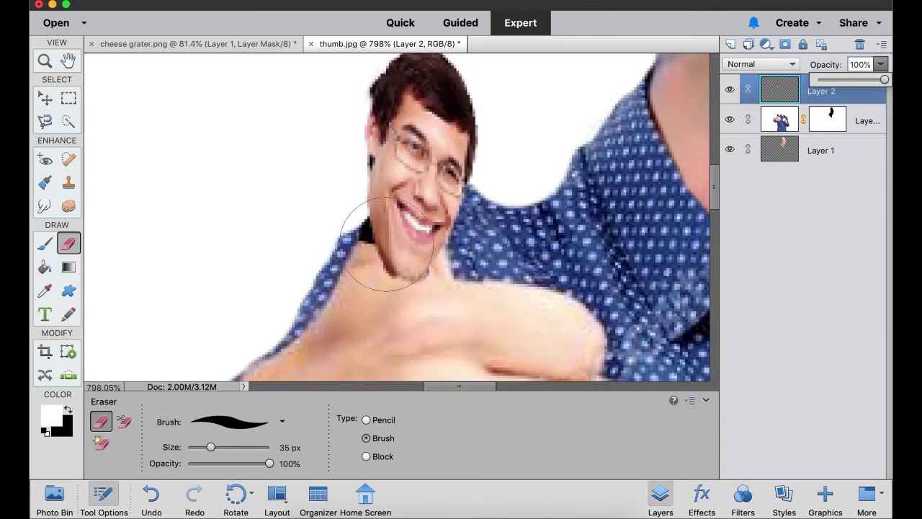
- Try to blend the small head's jaw and chin into the hand with the Smudge tool at 21 px in Color mode
{"action": "left_click", "coordinate": [40, 207]}
{"action": "left_click_drag", "start_coordinate": [355, 423], "coordinate": [351, 424]}
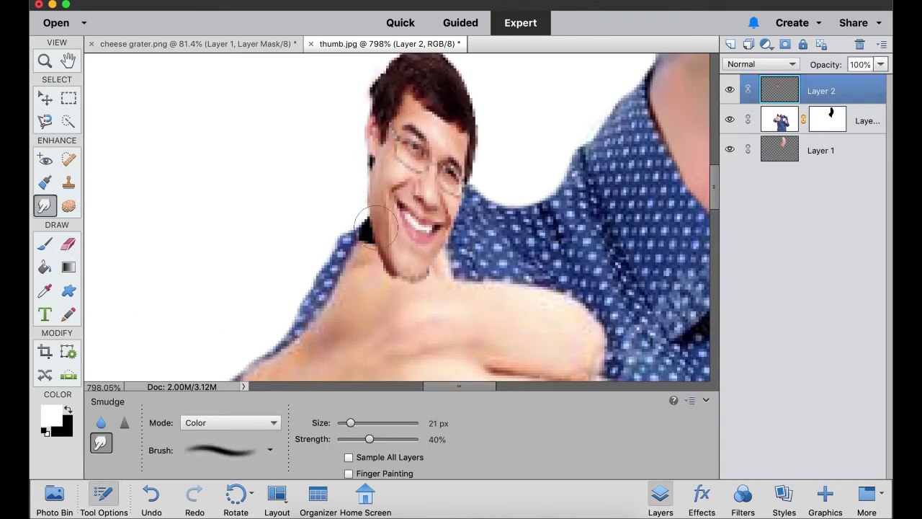
{"action": "mouse_move", "coordinate": [375, 226]}
{"action": "left_mouse_down"}
{"action": "mouse_move", "coordinate": [366, 252]}
{"action": "mouse_move", "coordinate": [436, 281]}
{"action": "left_mouse_up"}
{"action": "left_click_drag", "start_coordinate": [394, 259], "coordinate": [363, 292]}
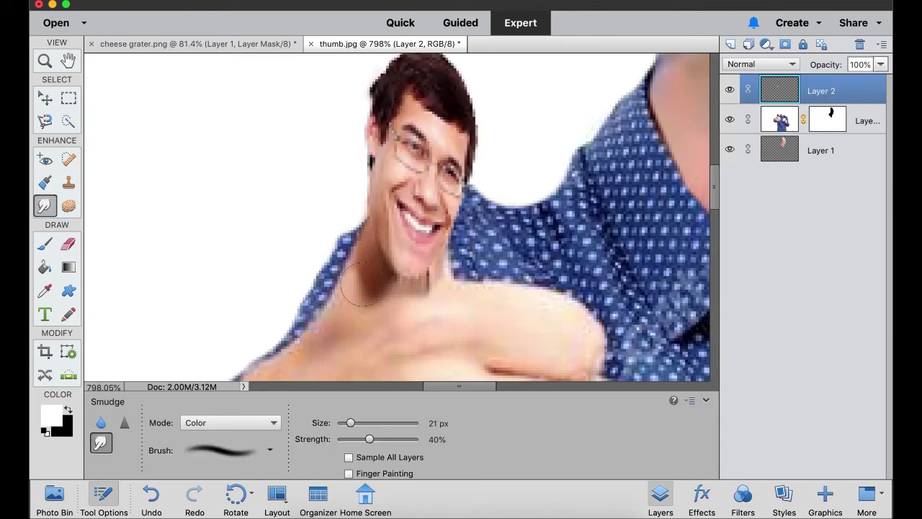
{"action": "left_click_drag", "start_coordinate": [366, 241], "coordinate": [361, 306]}
{"action": "left_click_drag", "start_coordinate": [390, 266], "coordinate": [398, 359]}
{"action": "mouse_move", "coordinate": [425, 227]}
{"action": "left_mouse_down"}
{"action": "mouse_move", "coordinate": [427, 321]}
{"action": "mouse_move", "coordinate": [424, 300]}
{"action": "mouse_move", "coordinate": [442, 316]}
{"action": "mouse_move", "coordinate": [473, 303]}
{"action": "mouse_move", "coordinate": [546, 325]}
{"action": "left_mouse_up"}
{"action": "mouse_move", "coordinate": [490, 308]}
{"action": "left_mouse_down"}
{"action": "mouse_move", "coordinate": [574, 341]}
{"action": "mouse_move", "coordinate": [474, 340]}
{"action": "left_mouse_up"}
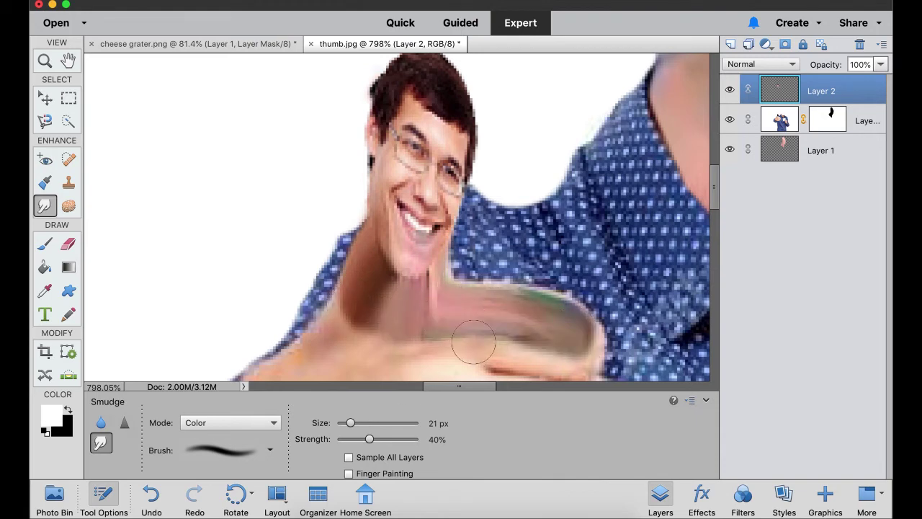
- Undo all the smudge strokes around the small head and the hand
{"action": "key", "text": "super+z"}
{"action": "key", "text": "super+z"}
{"action": "key", "text": "super+z"}
{"action": "key", "text": "super+z"}
{"action": "key", "text": "super+z"}
{"action": "key", "text": "super+z"}
{"action": "key", "text": "super+z"}
{"action": "key", "text": "super+z"}
{"action": "key", "text": "super+z"}
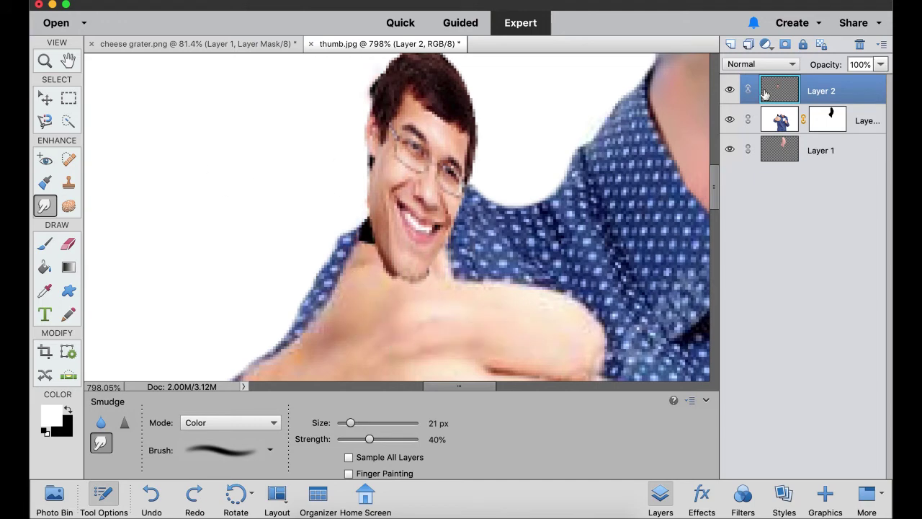
- Rotate the small head by about -4.5 degrees, shift it slightly left, and skew its lower-left corner down over the thumb base
{"action": "left_click", "coordinate": [330, 5]}
{"action": "mouse_move", "coordinate": [389, 31]}
{"action": "left_click", "coordinate": [508, 33]}
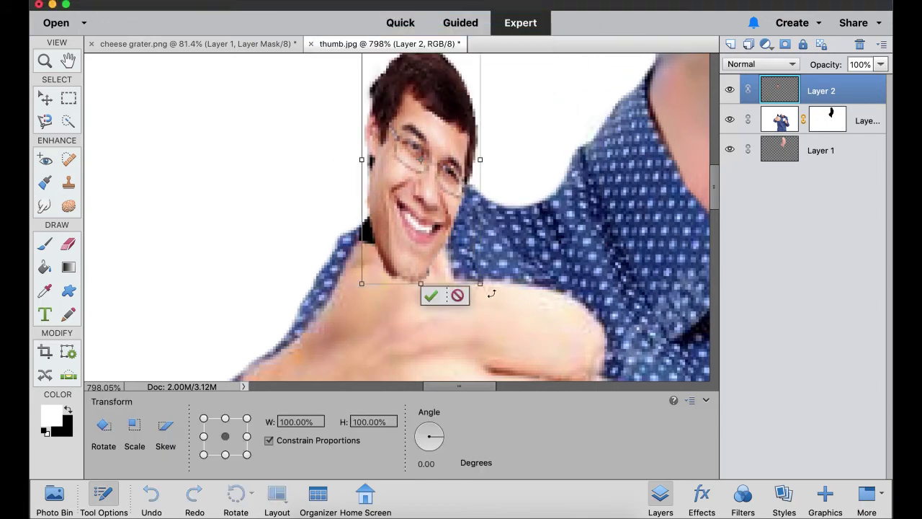
{"action": "mouse_move", "coordinate": [491, 294]}
{"action": "left_mouse_down"}
{"action": "mouse_move", "coordinate": [469, 288]}
{"action": "mouse_move", "coordinate": [484, 295]}
{"action": "left_mouse_up"}
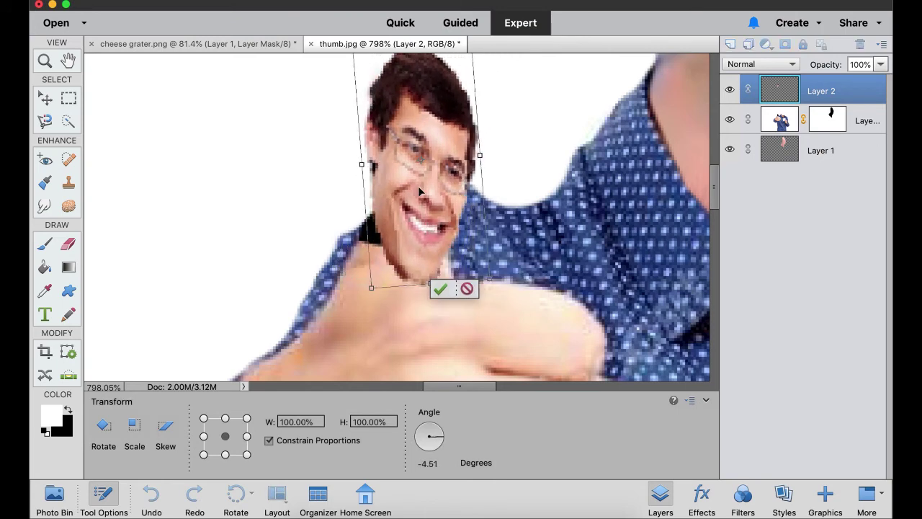
{"action": "left_click_drag", "start_coordinate": [420, 191], "coordinate": [411, 191]}
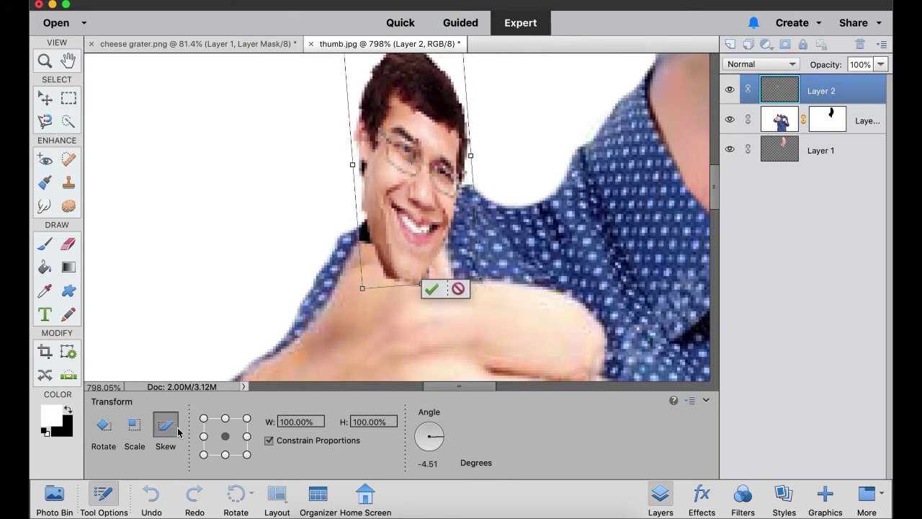
{"action": "left_click_drag", "start_coordinate": [364, 292], "coordinate": [367, 343]}
{"action": "left_click_drag", "start_coordinate": [353, 193], "coordinate": [354, 195]}
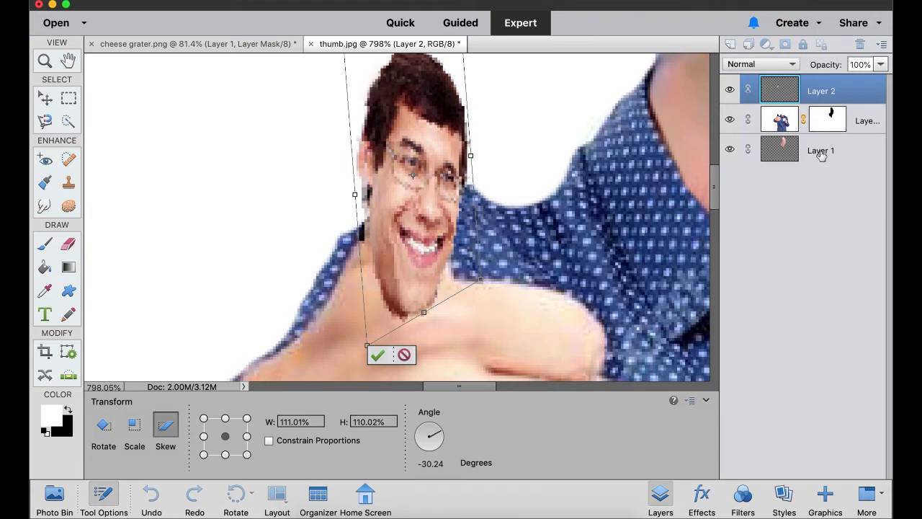
{"action": "left_click", "coordinate": [378, 354]}
- Add a layer mask to Layer 2 and delete the mask without applying it
{"action": "left_click", "coordinate": [768, 46]}
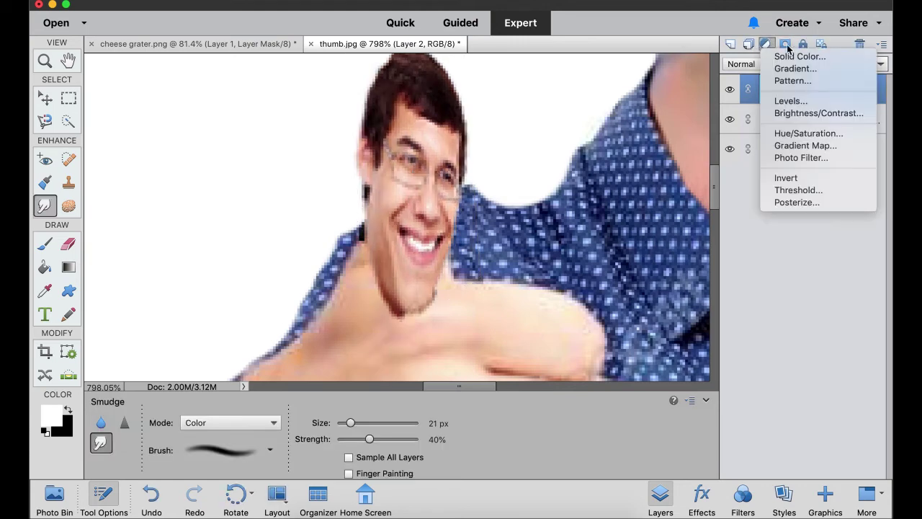
{"action": "left_click", "coordinate": [786, 45]}
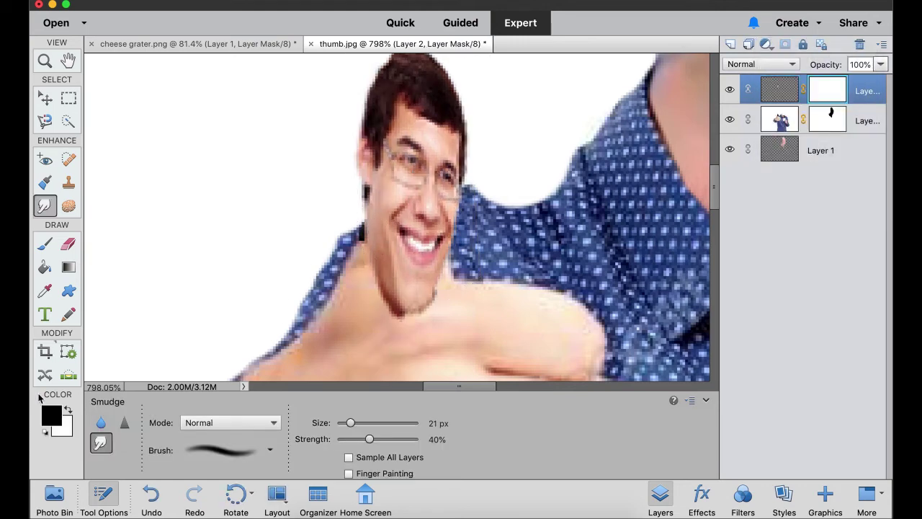
{"action": "key", "text": "x"}
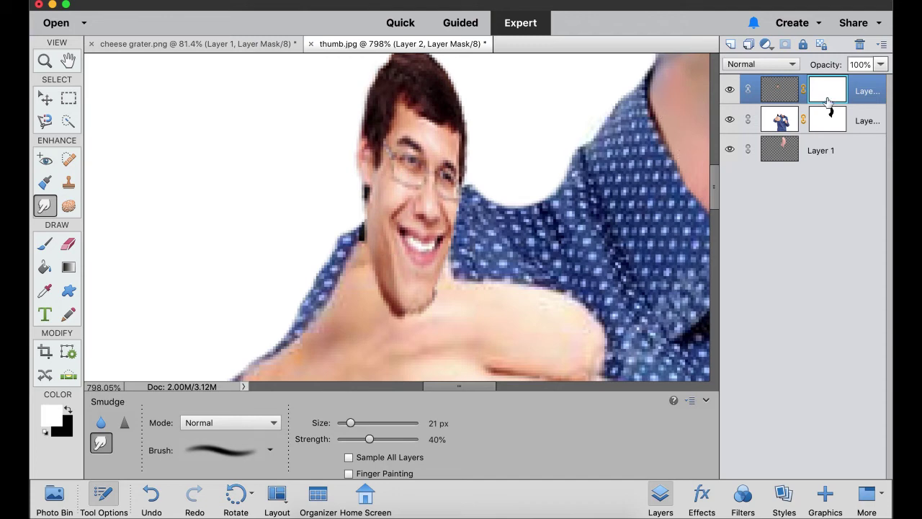
{"action": "left_click", "coordinate": [861, 45]}
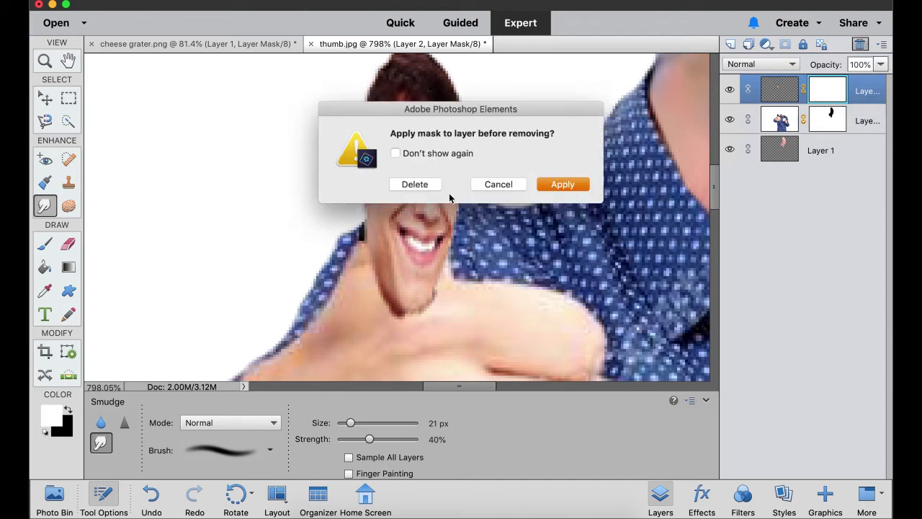
{"action": "left_click", "coordinate": [415, 184]}
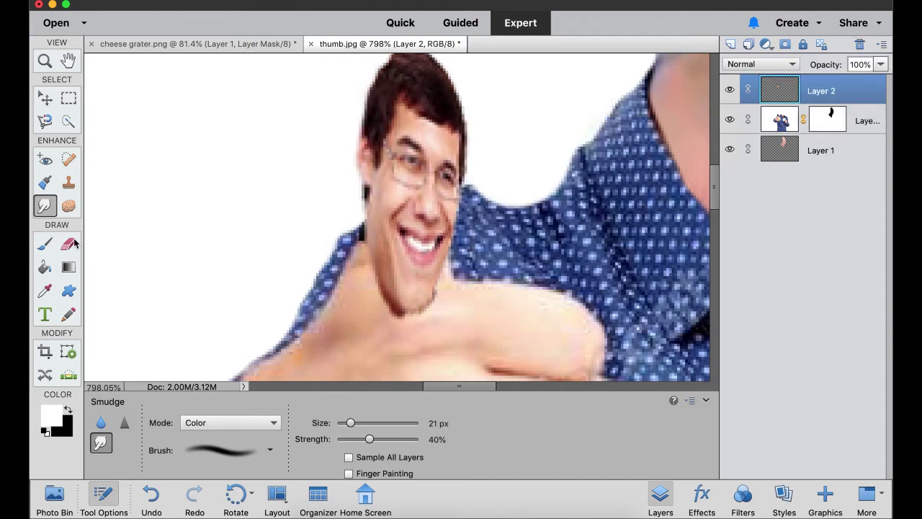
- Smudge the black patch beside the small head's jaw into the thumb base, and undo the last stroke
{"action": "left_click_drag", "start_coordinate": [379, 235], "coordinate": [364, 263]}
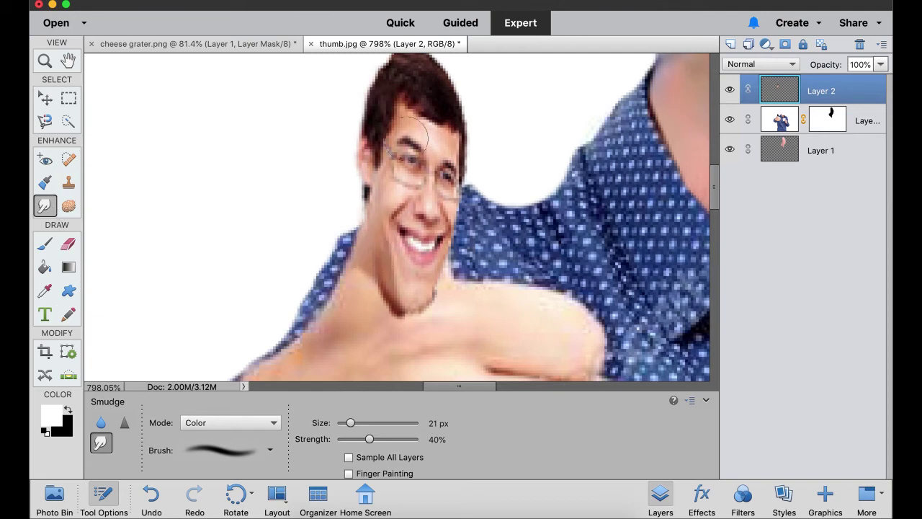
{"action": "scroll", "coordinate": [416, 185], "scroll_direction": "down", "scroll_amount": 10}
{"action": "scroll", "coordinate": [415, 186], "scroll_direction": "up", "scroll_amount": 5}
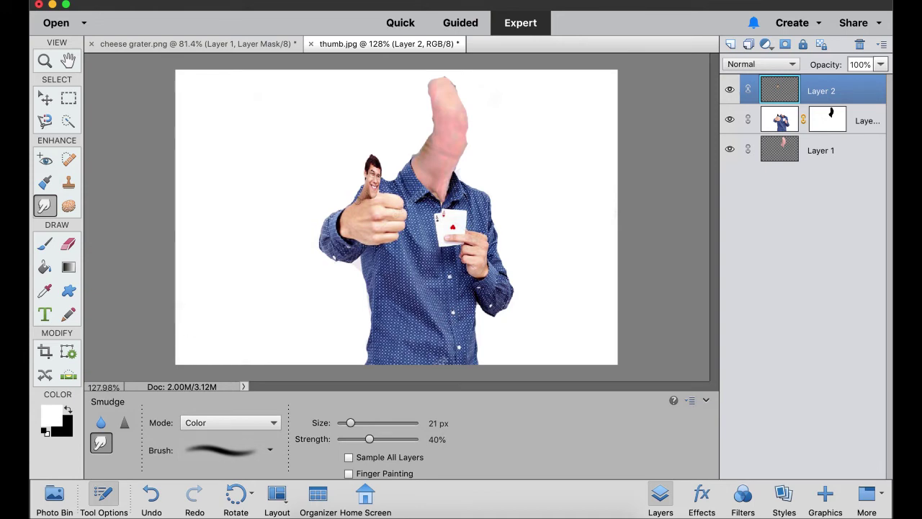
{"action": "key", "text": "super+z"}
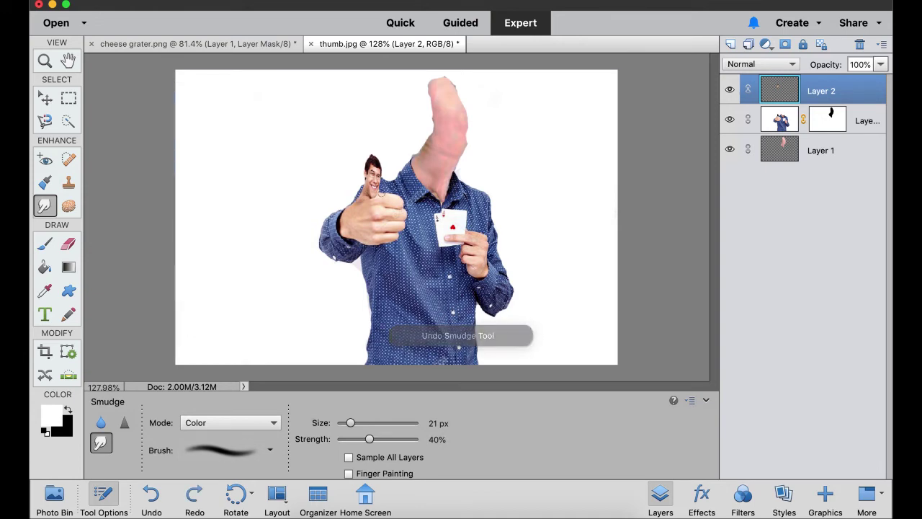
- Try a Smudge stroke in Hue mode on the thumb base beside the jaw, and undo it
{"action": "scroll", "coordinate": [361, 195], "scroll_direction": "down", "scroll_amount": 1}
{"action": "scroll", "coordinate": [361, 195], "scroll_direction": "up", "scroll_amount": 7}
{"action": "left_click", "coordinate": [245, 422]}
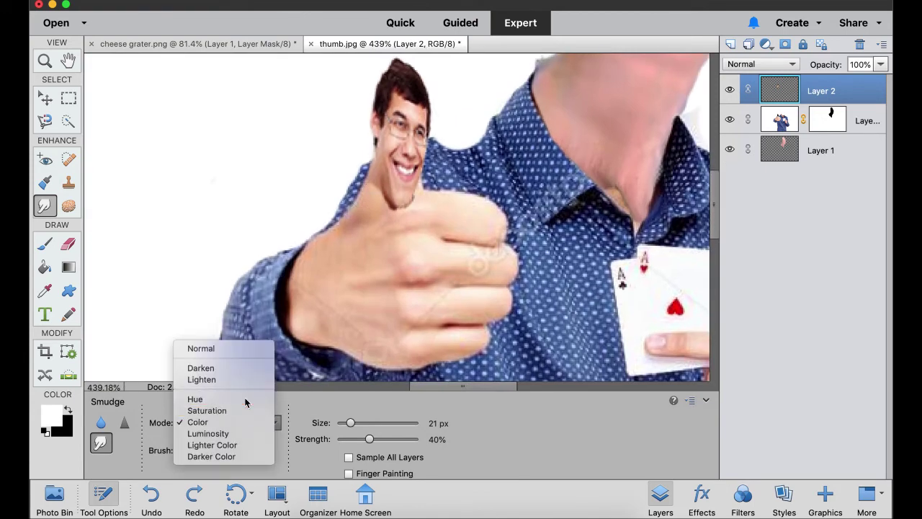
{"action": "left_click", "coordinate": [245, 397]}
{"action": "mouse_move", "coordinate": [375, 186]}
{"action": "left_mouse_down"}
{"action": "mouse_move", "coordinate": [368, 204]}
{"action": "mouse_move", "coordinate": [376, 178]}
{"action": "left_mouse_up"}
{"action": "key", "text": "super+z"}
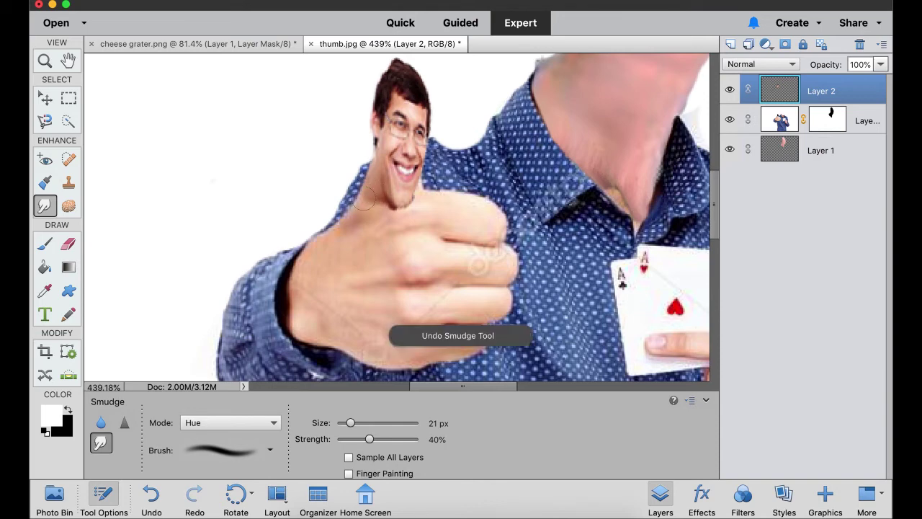
- Smudge the area beside the small head's chin on Layer 2 into the top of the fist
{"action": "left_click", "coordinate": [781, 124]}
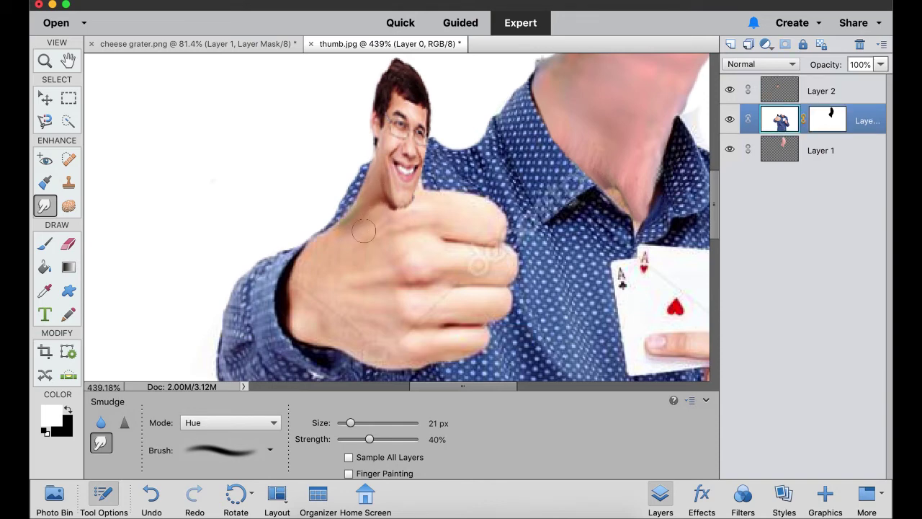
{"action": "left_click", "coordinate": [821, 91]}
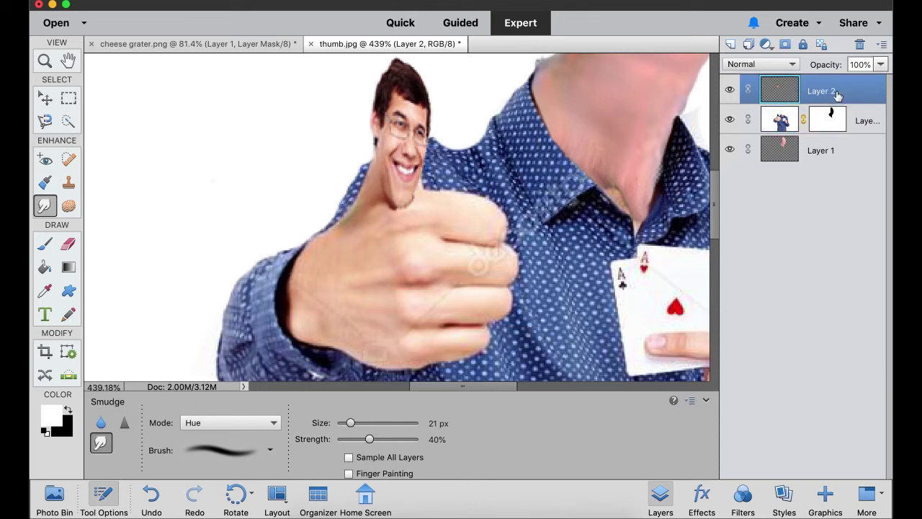
{"action": "left_click_drag", "start_coordinate": [840, 95], "coordinate": [815, 85]}
{"action": "mouse_move", "coordinate": [418, 199]}
{"action": "left_mouse_down"}
{"action": "mouse_move", "coordinate": [451, 202]}
{"action": "mouse_move", "coordinate": [421, 199]}
{"action": "left_mouse_up"}
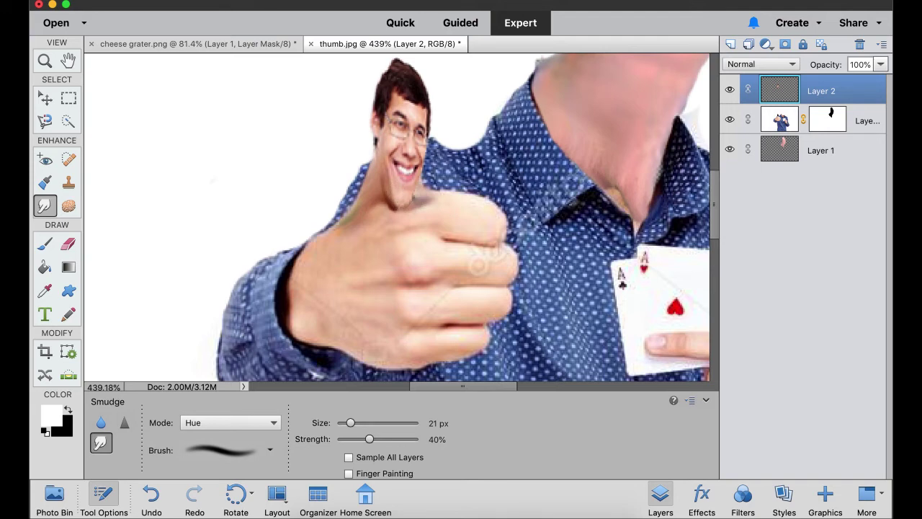
{"action": "scroll", "coordinate": [396, 216], "scroll_direction": "down", "scroll_amount": 10}
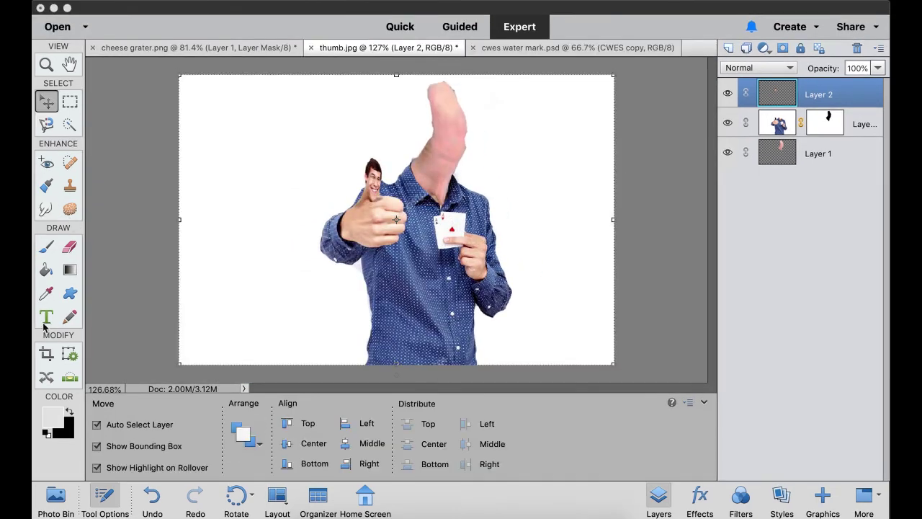
- Add the horizontal text "CWES" on the white area beside the small head and set its size to 100 pt
{"action": "left_click", "coordinate": [46, 317]}
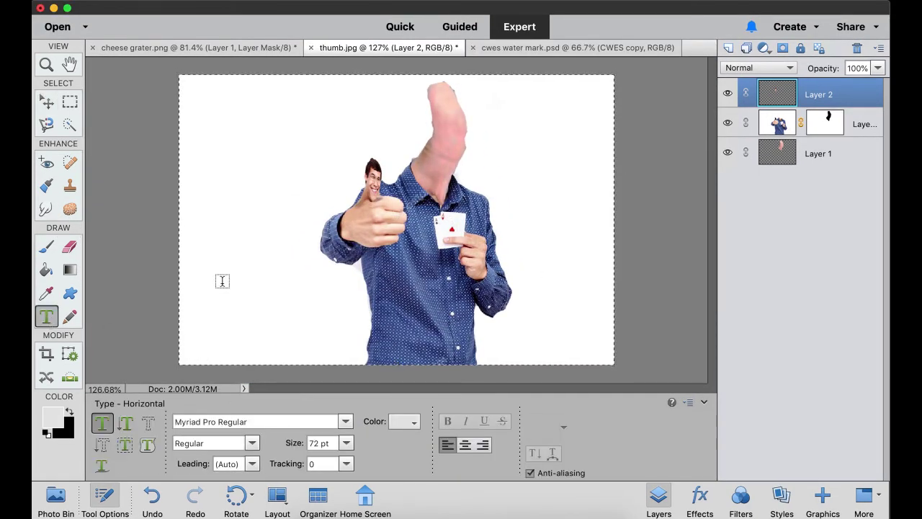
{"action": "left_click", "coordinate": [263, 155]}
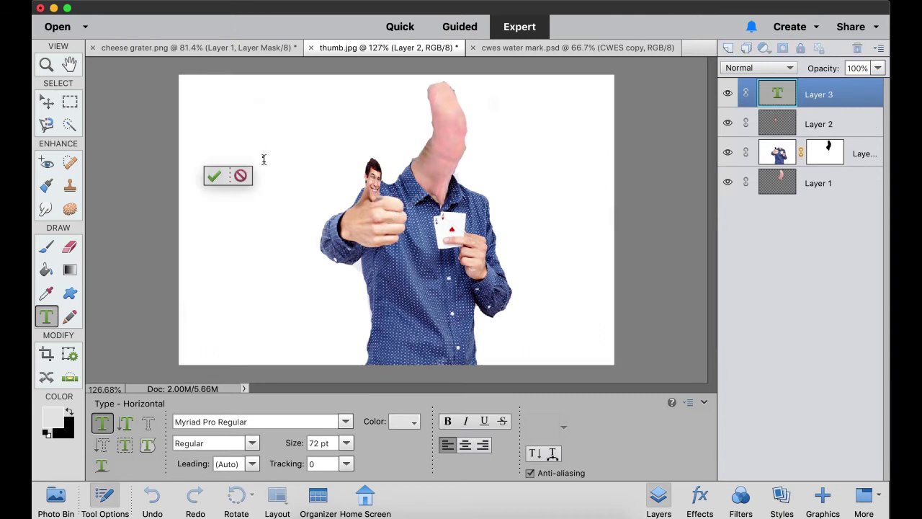
{"action": "type", "text": "CWES"}
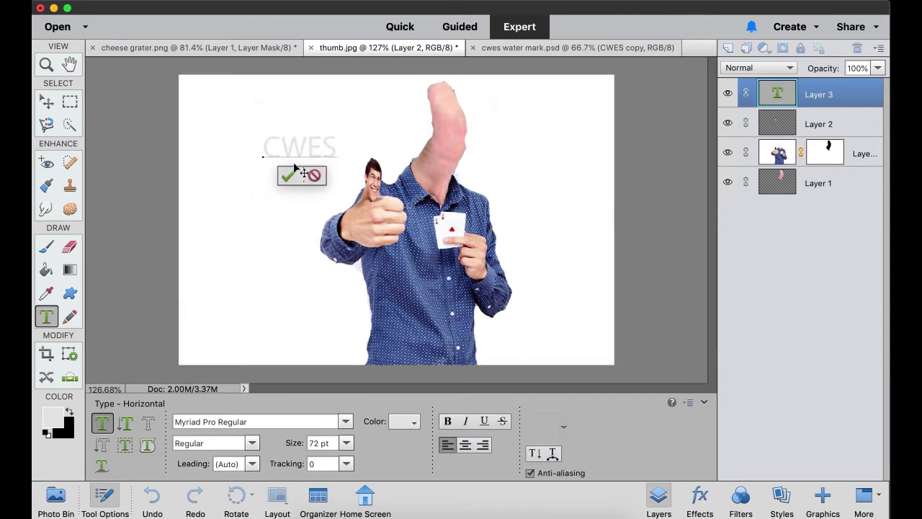
{"action": "left_click_drag", "start_coordinate": [339, 144], "coordinate": [223, 166]}
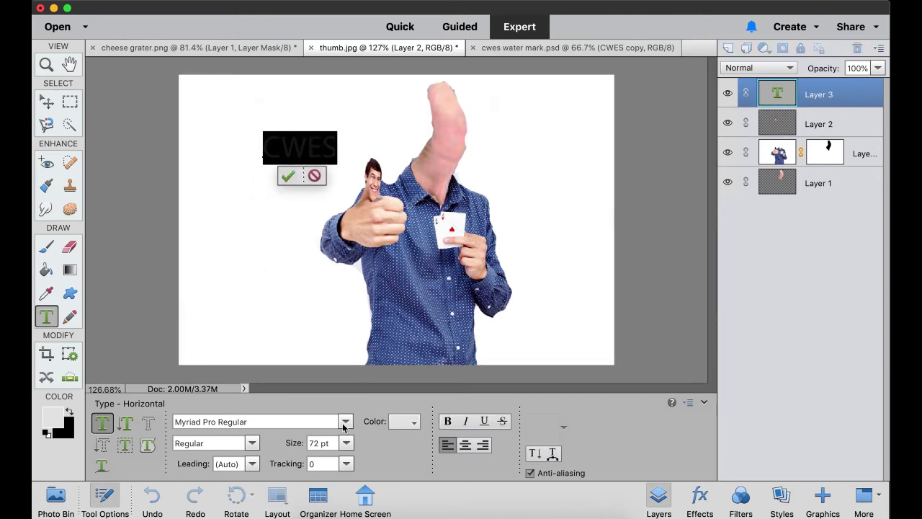
{"action": "left_click", "coordinate": [345, 447]}
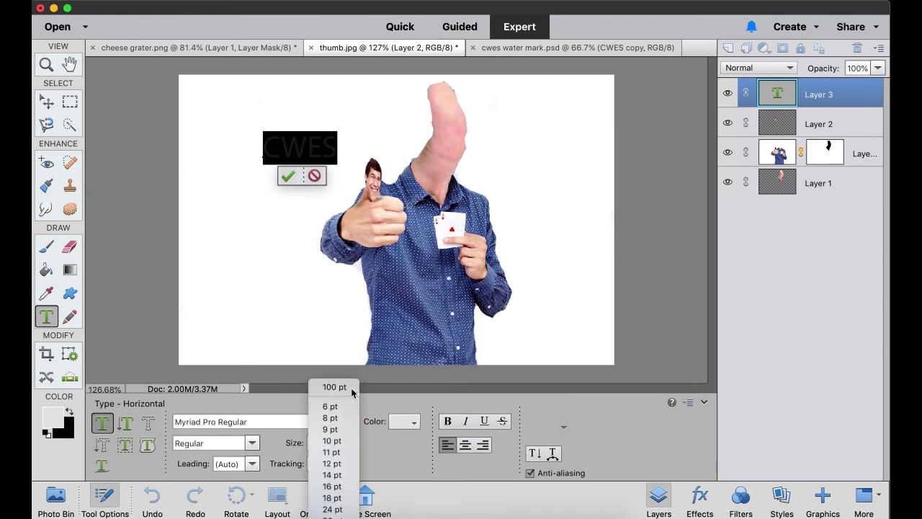
{"action": "left_click", "coordinate": [353, 391]}
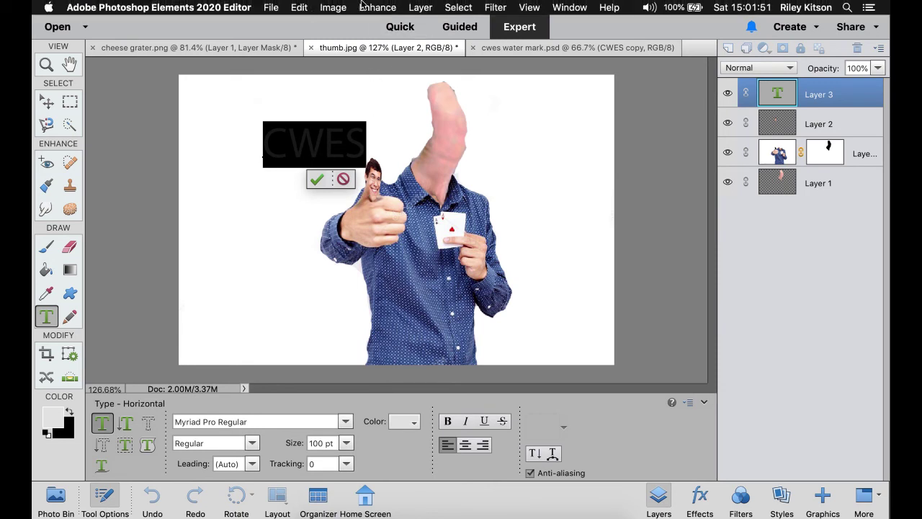
- Enlarge the CWES text to about twice its size with Free Transform so it reaches across the large thumb
{"action": "left_click", "coordinate": [331, 8]}
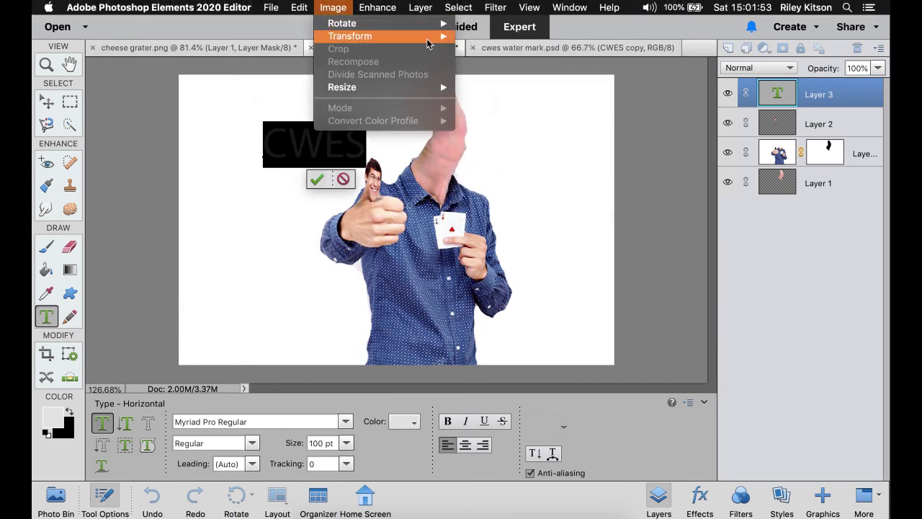
{"action": "mouse_move", "coordinate": [425, 24]}
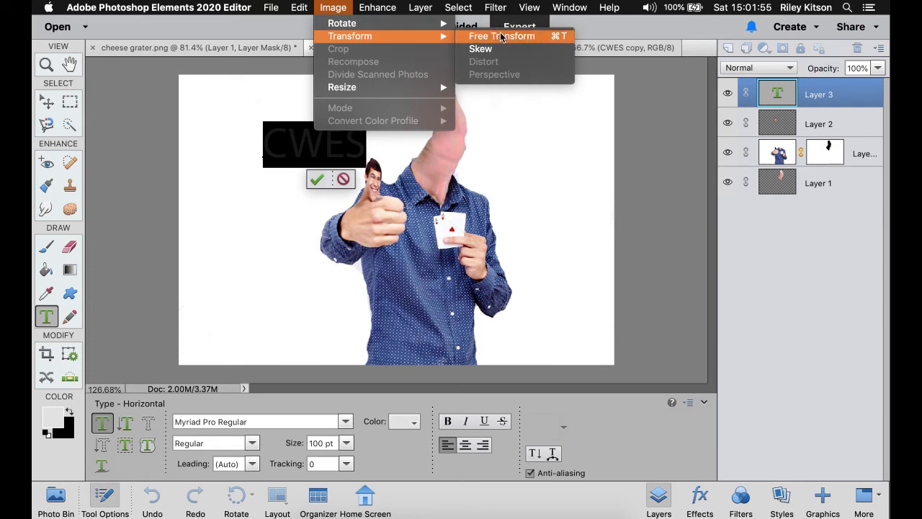
{"action": "left_click", "coordinate": [502, 38]}
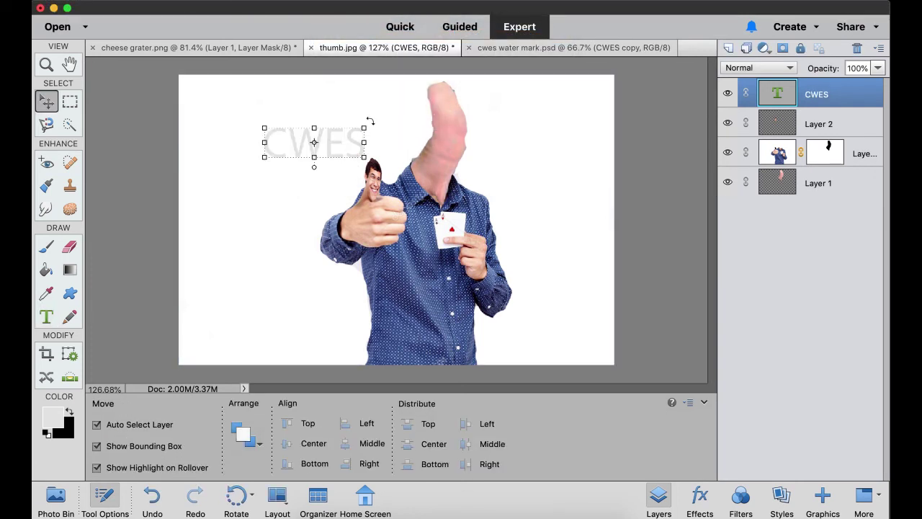
{"action": "left_click_drag", "start_coordinate": [365, 128], "coordinate": [473, 81]}
{"action": "left_click_drag", "start_coordinate": [412, 120], "coordinate": [408, 137]}
{"action": "key", "text": "Return"}
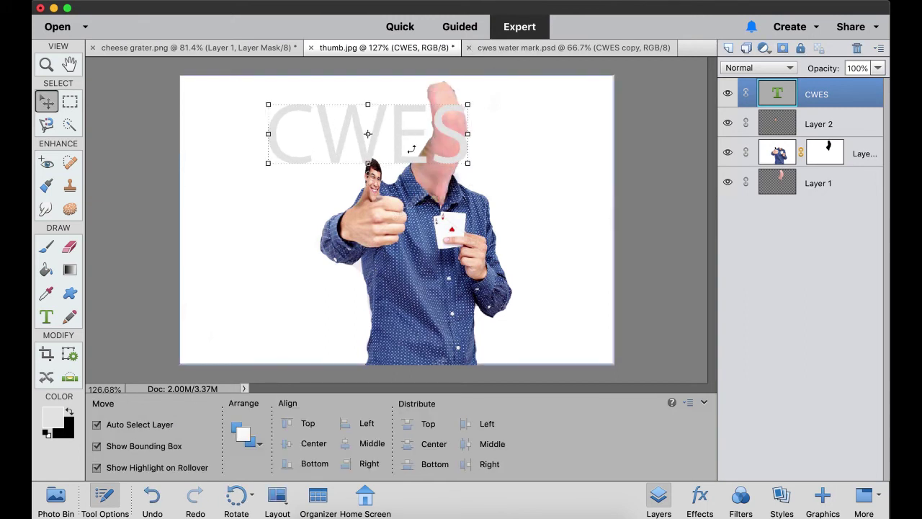
- Rotate the CWES text by about -23.8 degrees and scale it to about 185% width and 216% height, placed diagonally across the man
{"action": "left_click_drag", "start_coordinate": [459, 99], "coordinate": [460, 155]}
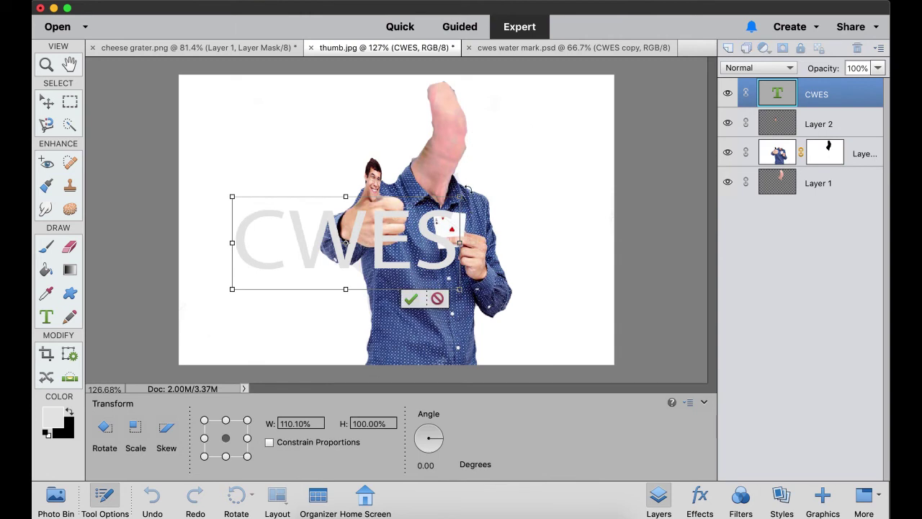
{"action": "left_click_drag", "start_coordinate": [467, 189], "coordinate": [437, 143]}
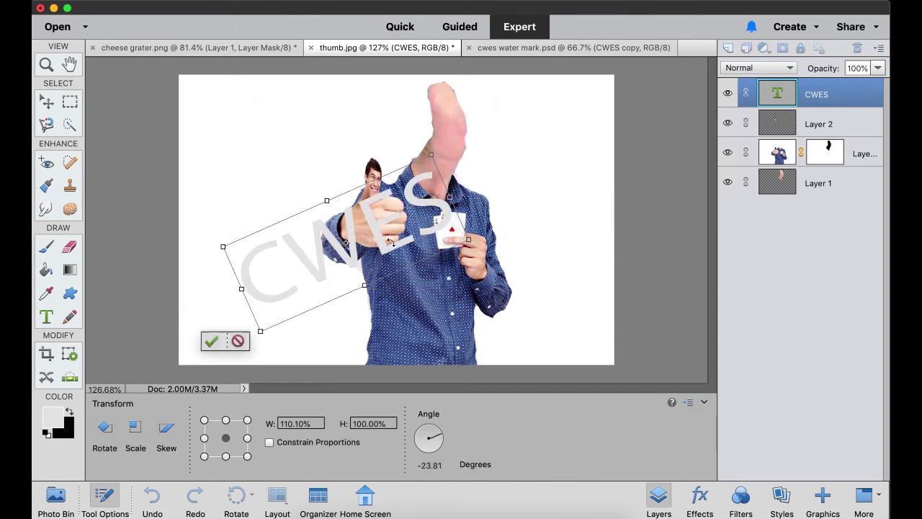
{"action": "left_click_drag", "start_coordinate": [389, 242], "coordinate": [387, 186]}
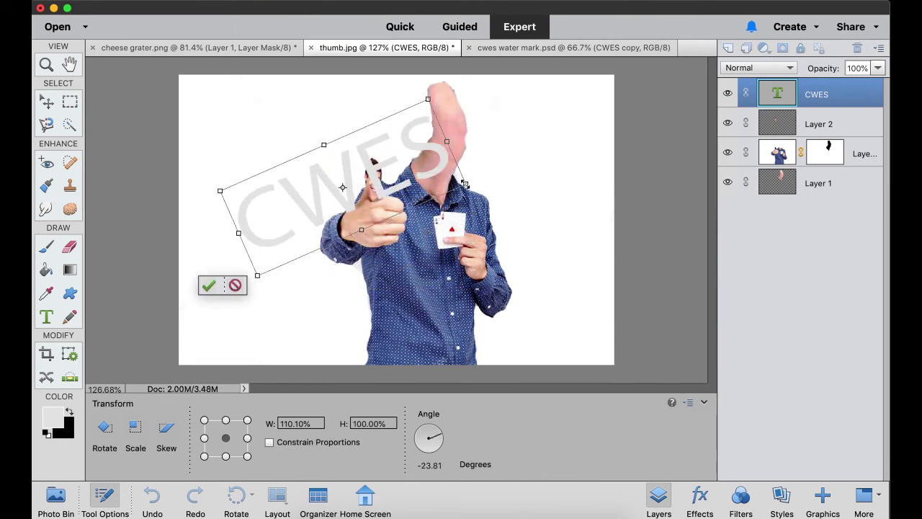
{"action": "left_click_drag", "start_coordinate": [465, 185], "coordinate": [651, 218]}
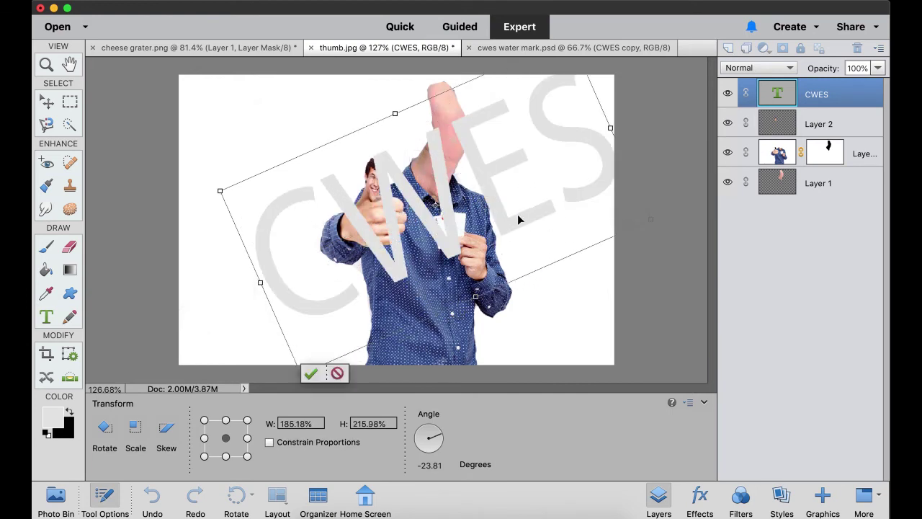
{"action": "left_click_drag", "start_coordinate": [519, 219], "coordinate": [486, 239]}
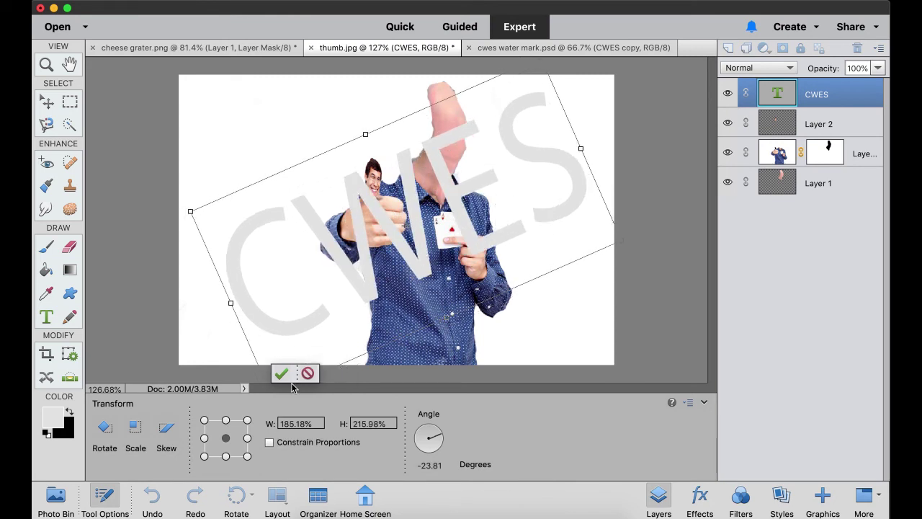
{"action": "left_click", "coordinate": [284, 374]}
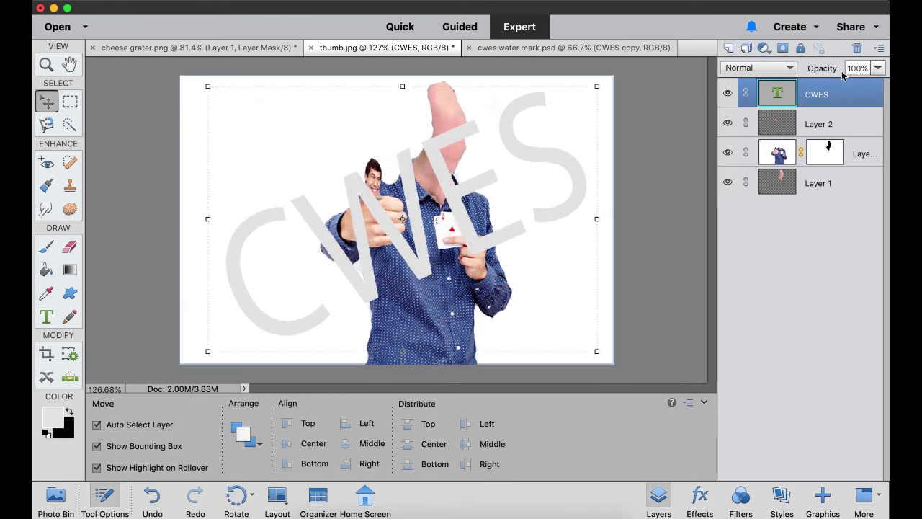
- Lower the CWES text layer's opacity to 34% and deselect the layer
{"action": "left_click", "coordinate": [878, 68]}
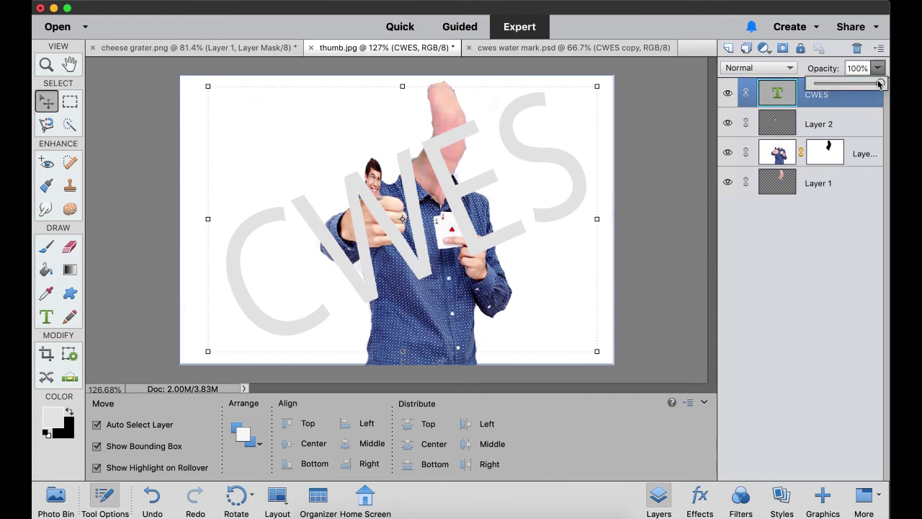
{"action": "left_click_drag", "start_coordinate": [880, 84], "coordinate": [836, 89]}
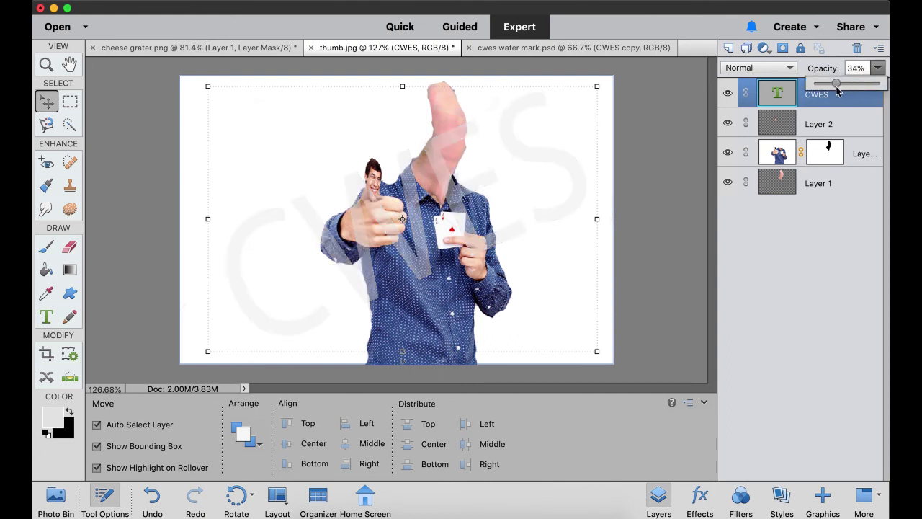
{"action": "left_click", "coordinate": [812, 245]}
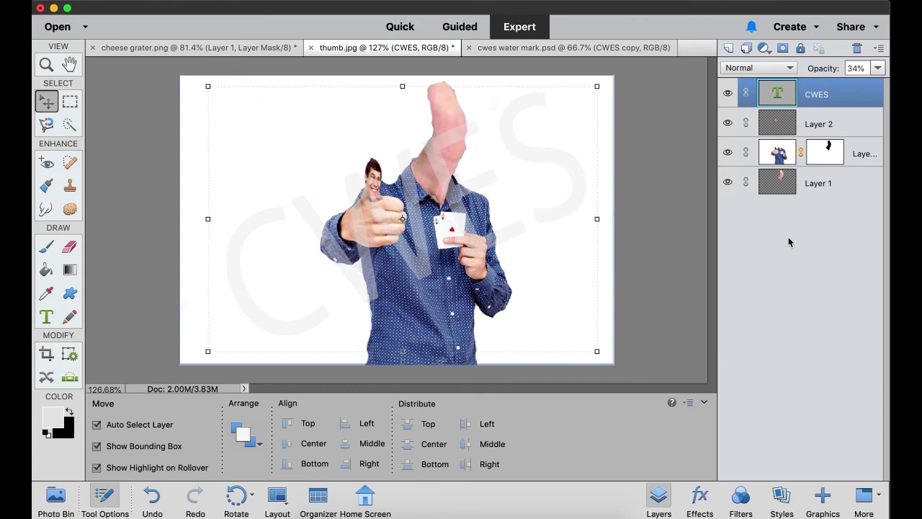
{"action": "left_click", "coordinate": [654, 288]}
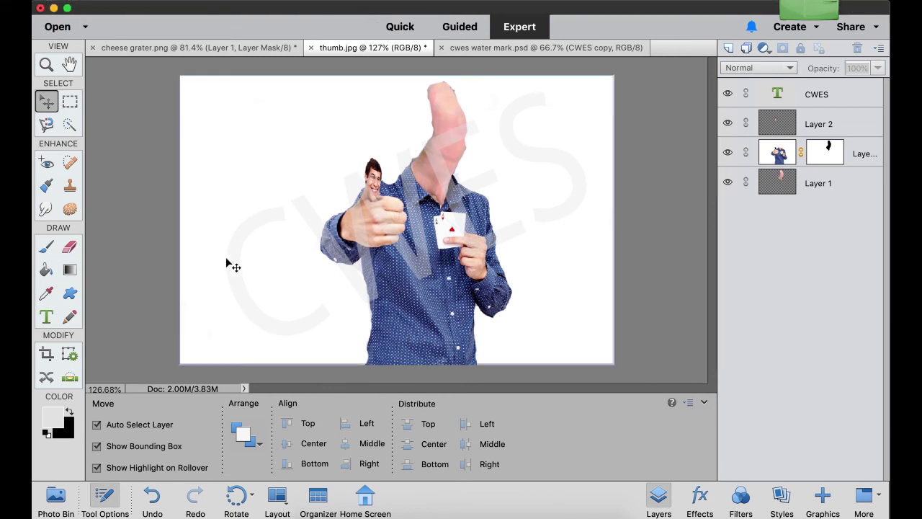
{"action": "mouse_move", "coordinate": [593, 513]}
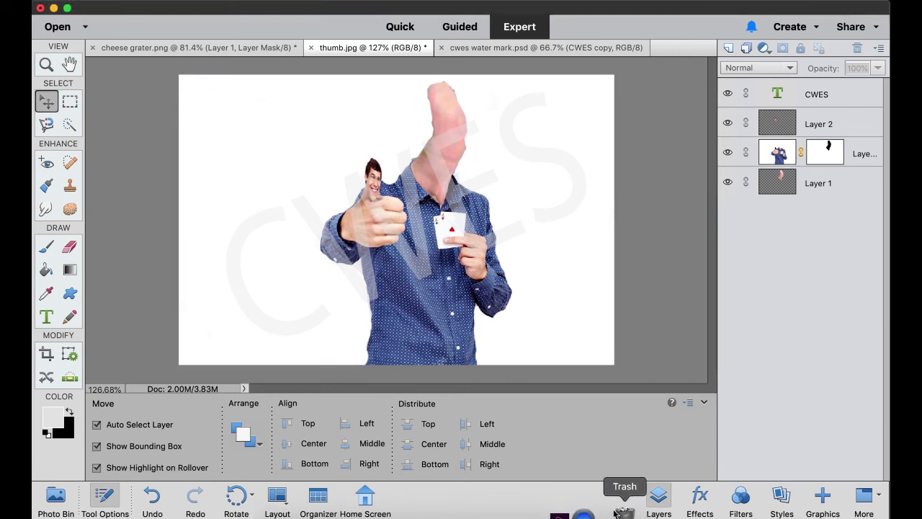